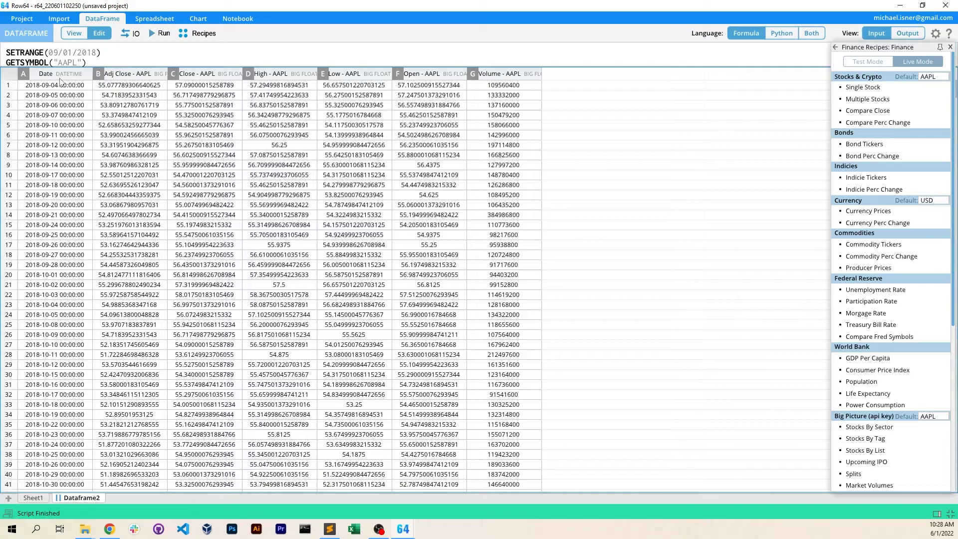
Create a finance chart for AAPL from all the dataframe columns, Date through Volume
shift+click(501, 74)
click(197, 19)
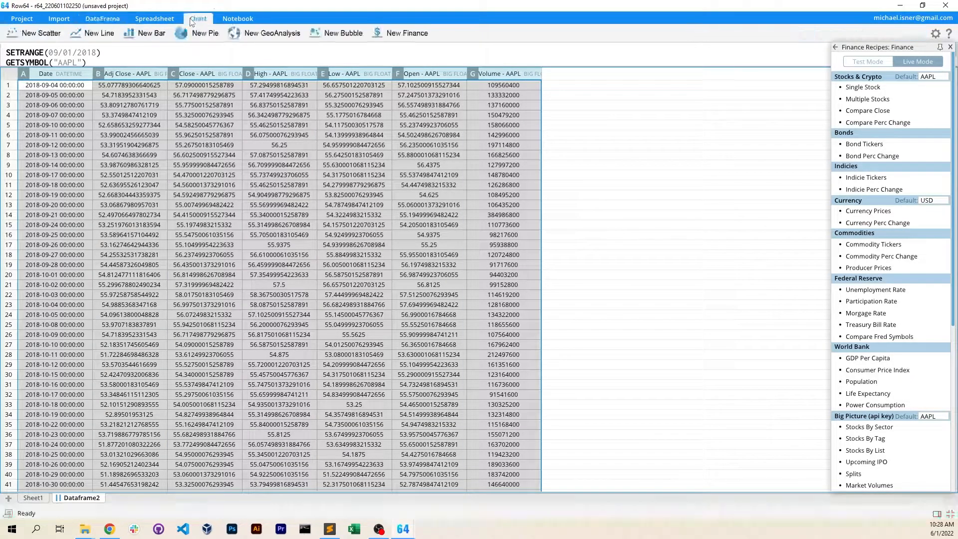
click(401, 33)
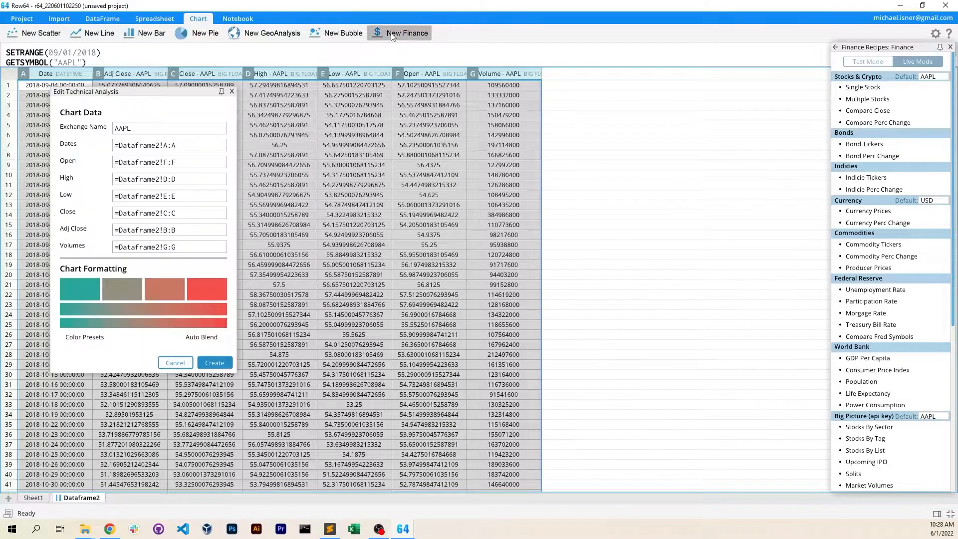
click(215, 363)
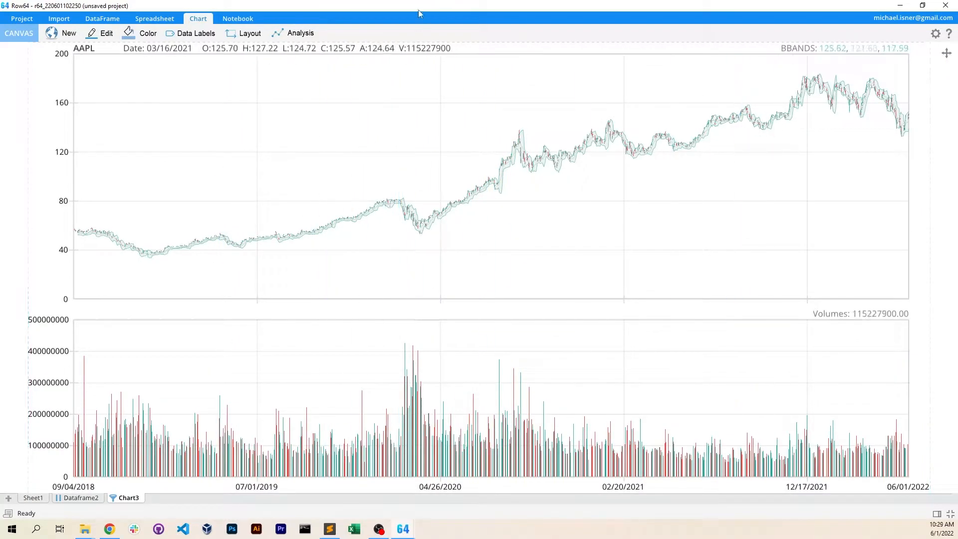
Set the AAPL candlestick chart's candle width to 0.62 and close its data label settings
click(352, 72)
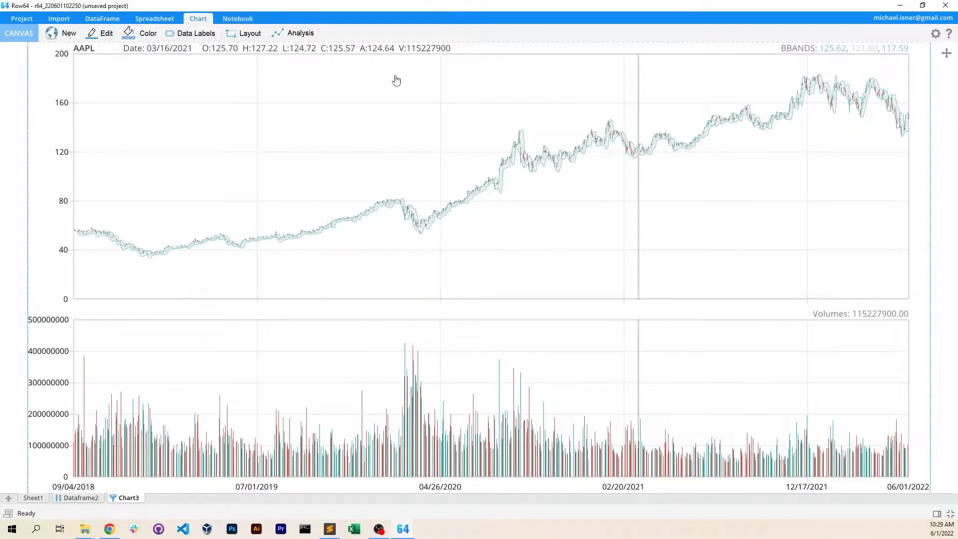
click(191, 33)
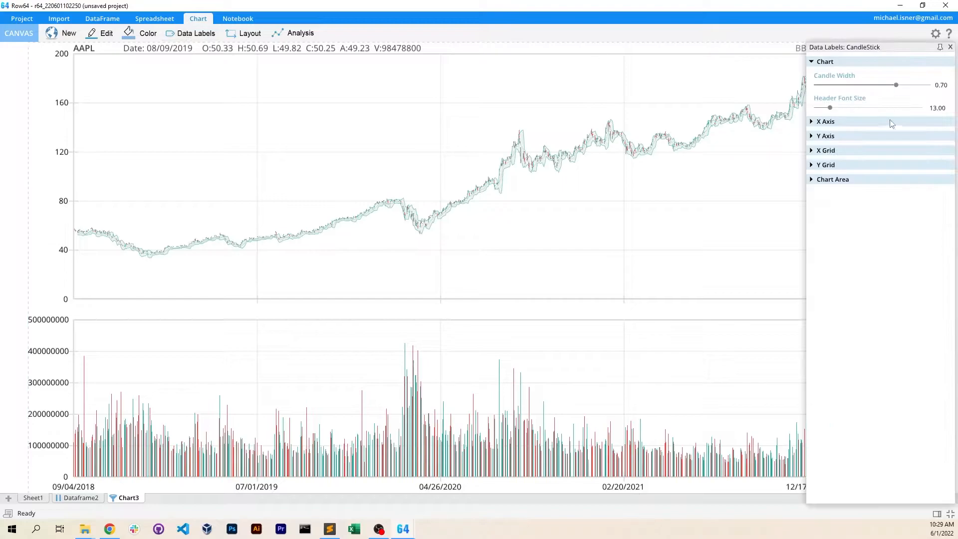
mouse_move(896, 84)
mouse_down()
mouse_move(863, 86)
mouse_move(897, 87)
mouse_move(887, 85)
mouse_up()
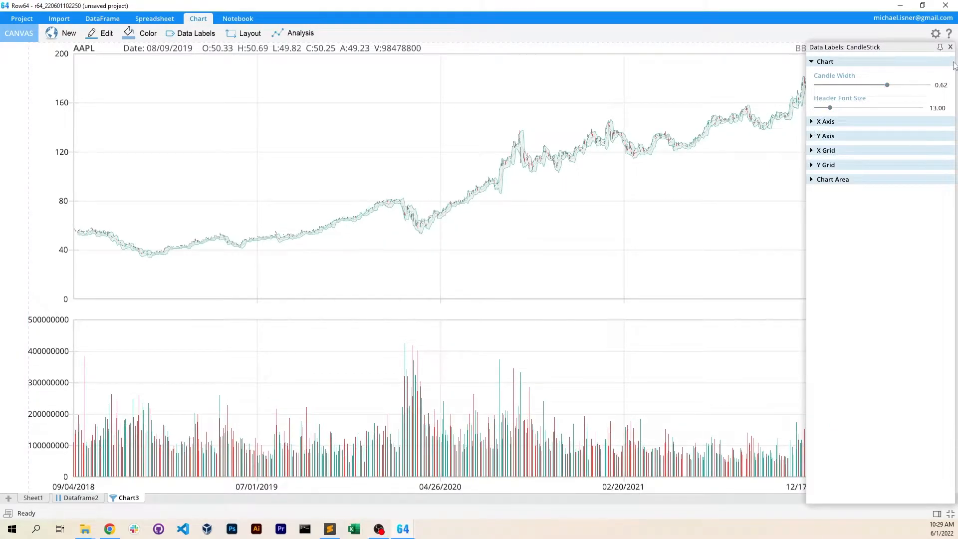
click(950, 47)
Replace the Bollinger Bands overlay study on the AAPL chart with the moving average with variable period, trying other overlays on the way
click(294, 33)
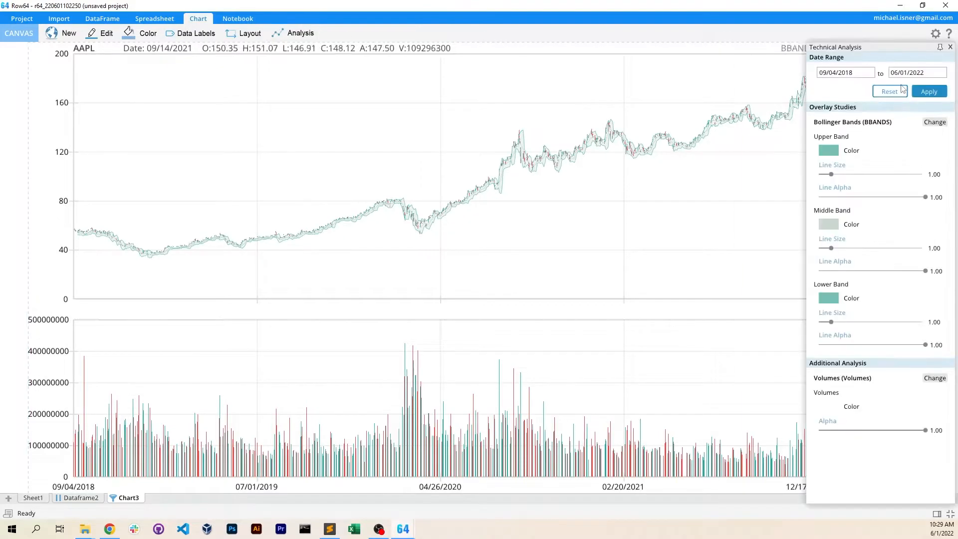
click(934, 121)
click(703, 112)
click(708, 201)
click(718, 172)
click(728, 132)
click(728, 191)
click(728, 142)
click(800, 52)
Replace the Volumes analysis below the price chart with Balance Of Power, trying a few other momentum indicators first
click(934, 217)
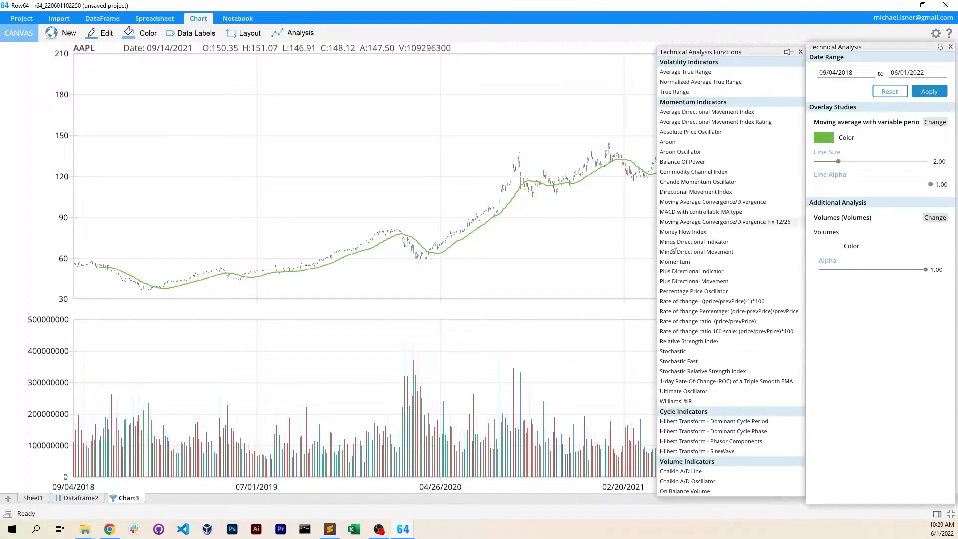
click(698, 321)
click(679, 261)
click(696, 192)
click(703, 161)
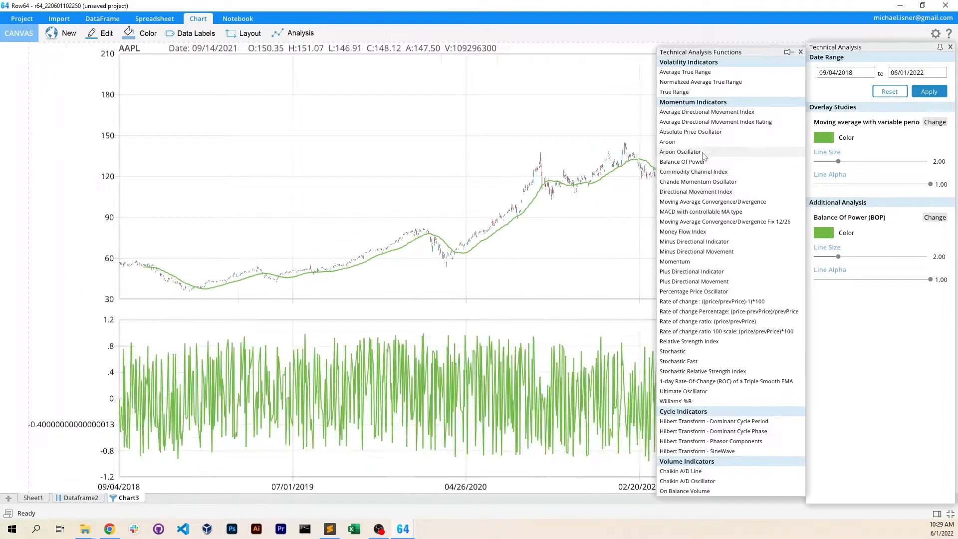
click(800, 51)
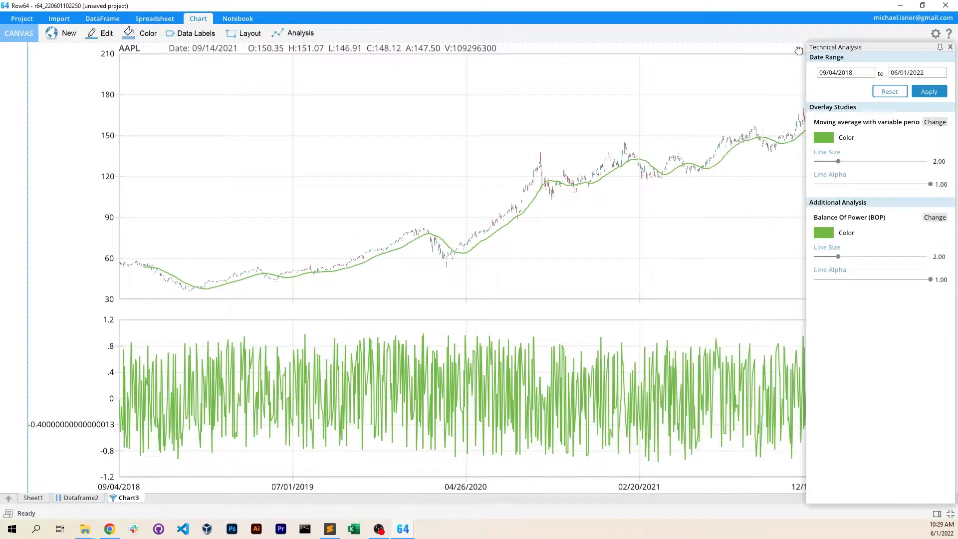
Return to Dataframe2 and run the Multiple Stocks finance recipe for AAPL and NVDA
click(72, 499)
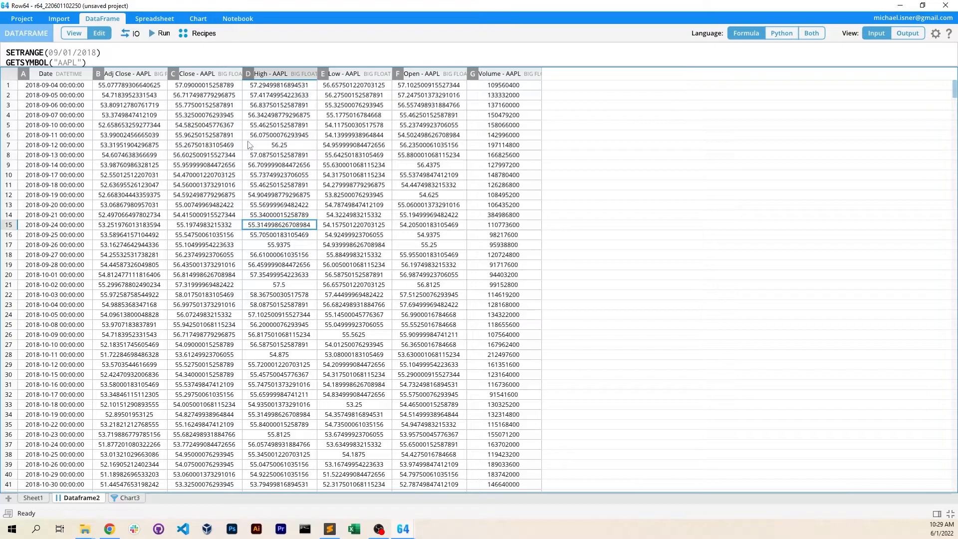
click(197, 33)
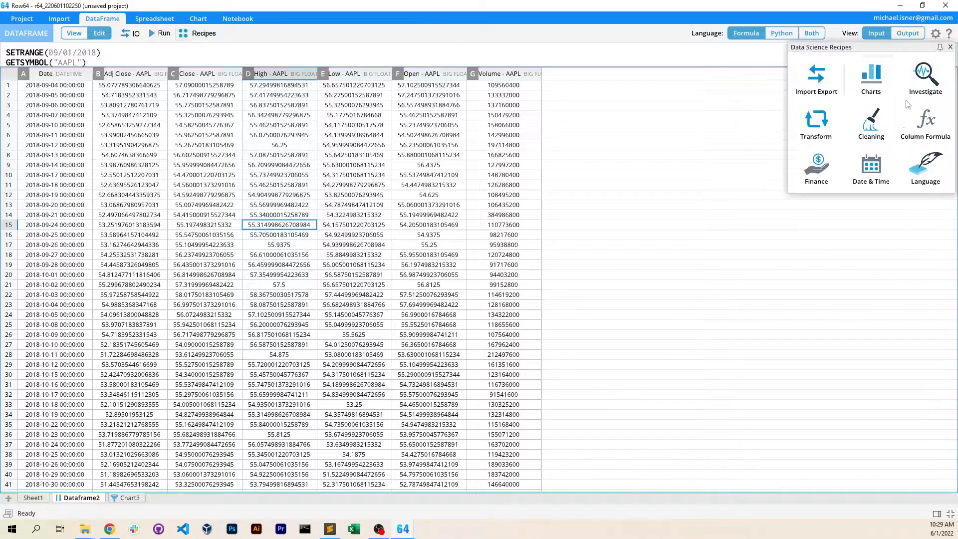
click(784, 165)
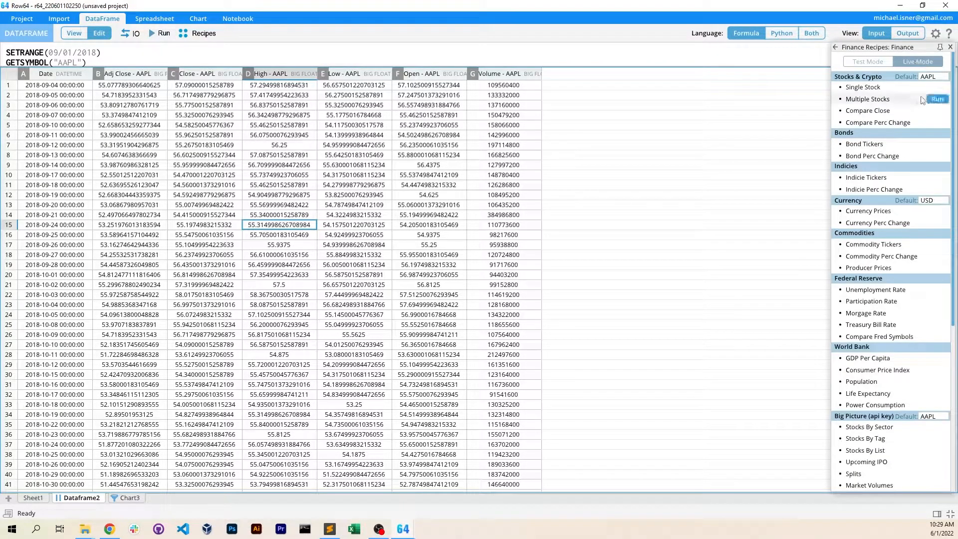
click(868, 99)
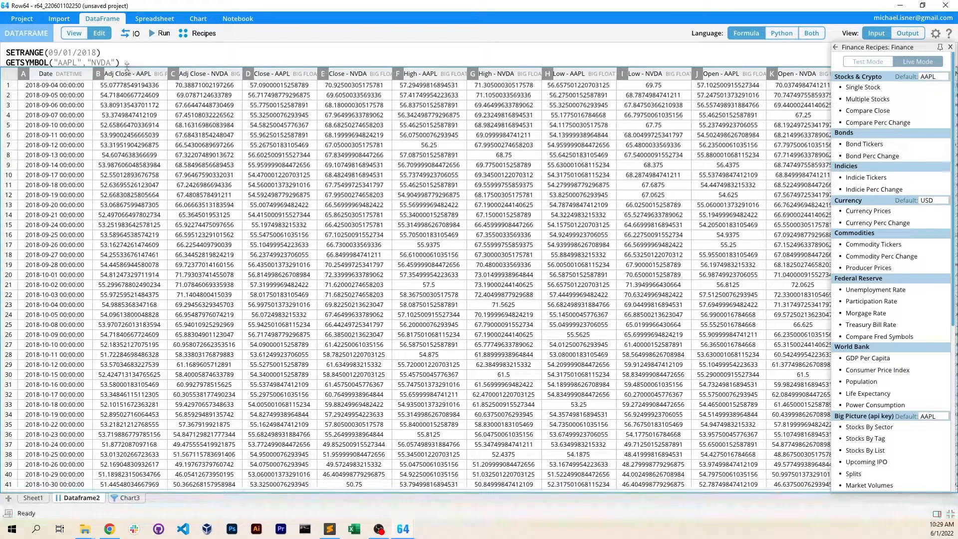
Enlarge the formula area and run the Compare Close finance recipe for AAPL, NVDA and AMD
drag(129, 67, 130, 105)
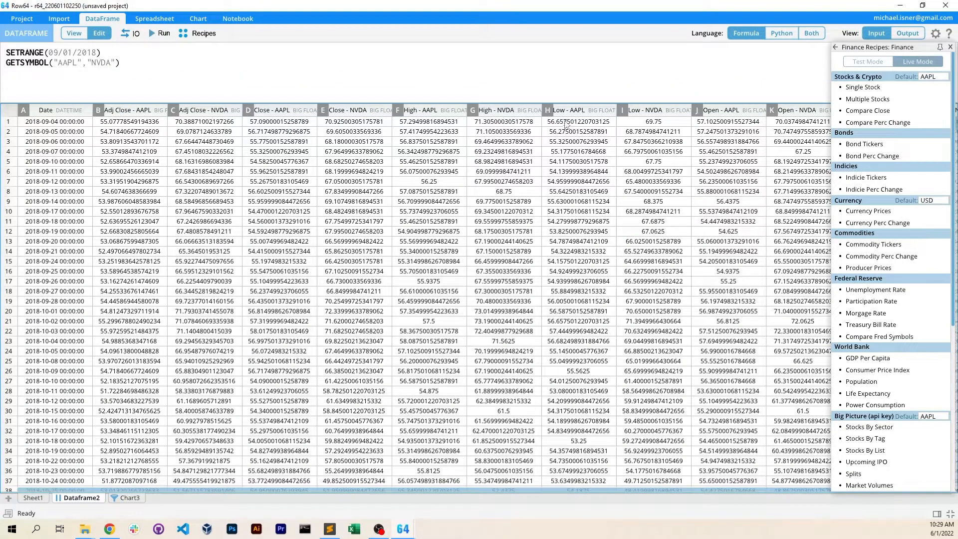
mouse_move(886, 115)
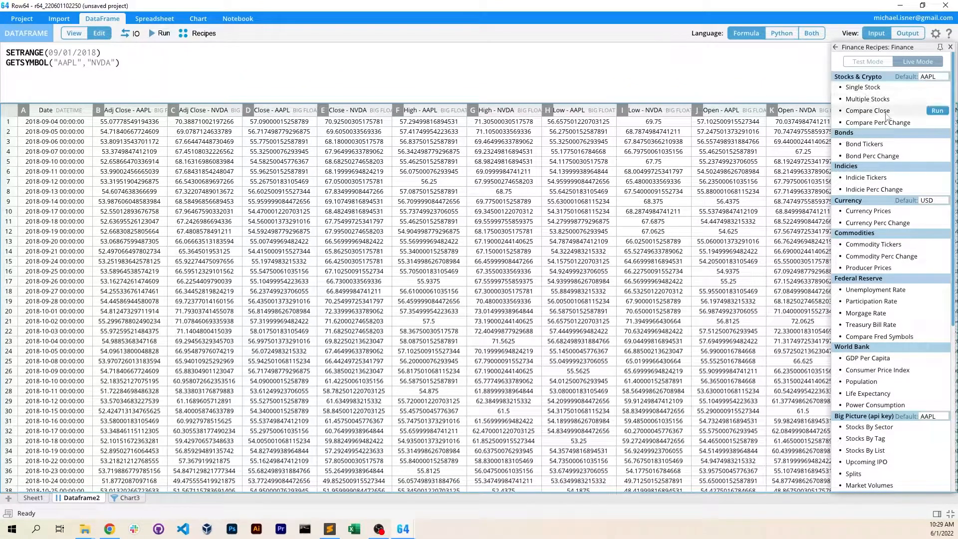
click(938, 111)
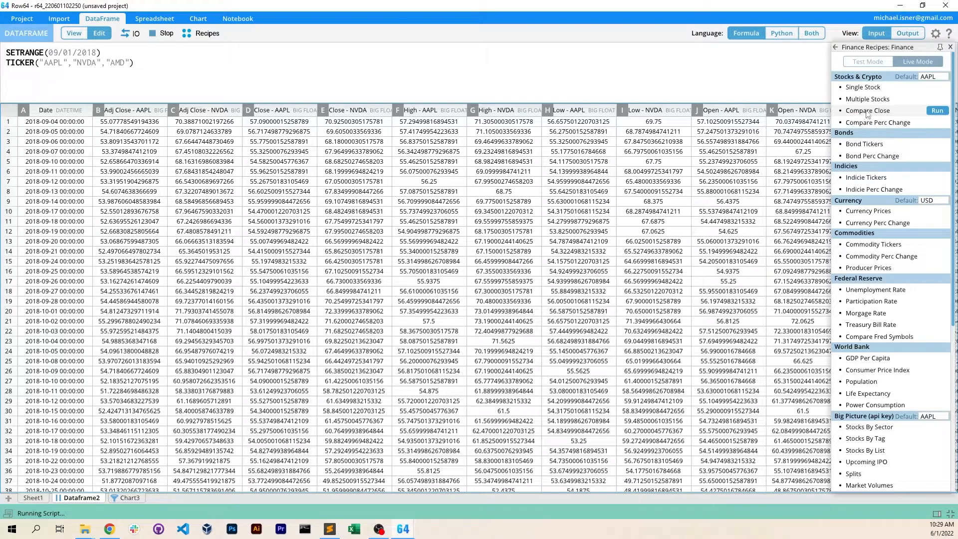
Create a line chart of AAPL, NVDA and AMD by date and move its legend to the plot's upper-left corner
drag(69, 109, 265, 111)
click(191, 20)
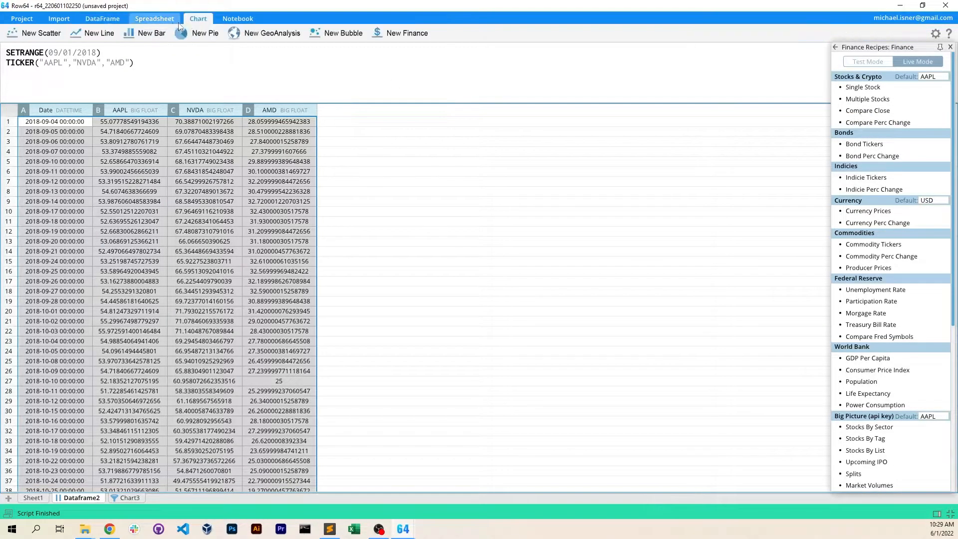
click(95, 33)
click(214, 393)
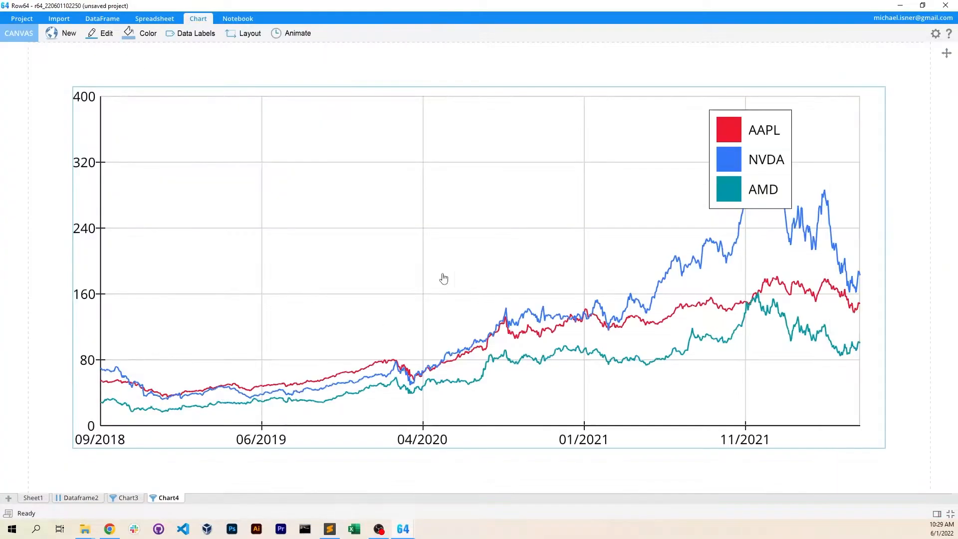
drag(751, 128, 160, 133)
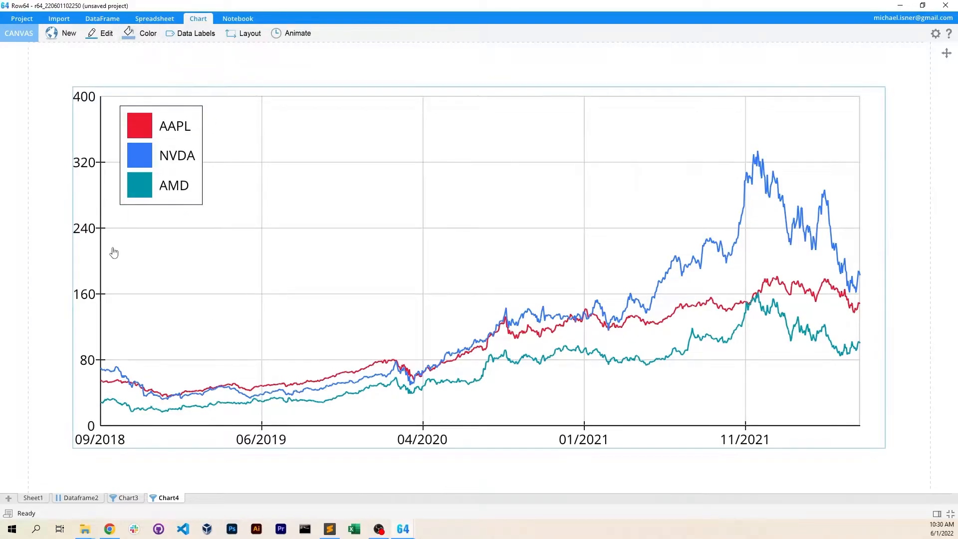
Return to Dataframe2 and load the Compare Perc Change finance recipe into its formula script without running it
click(102, 18)
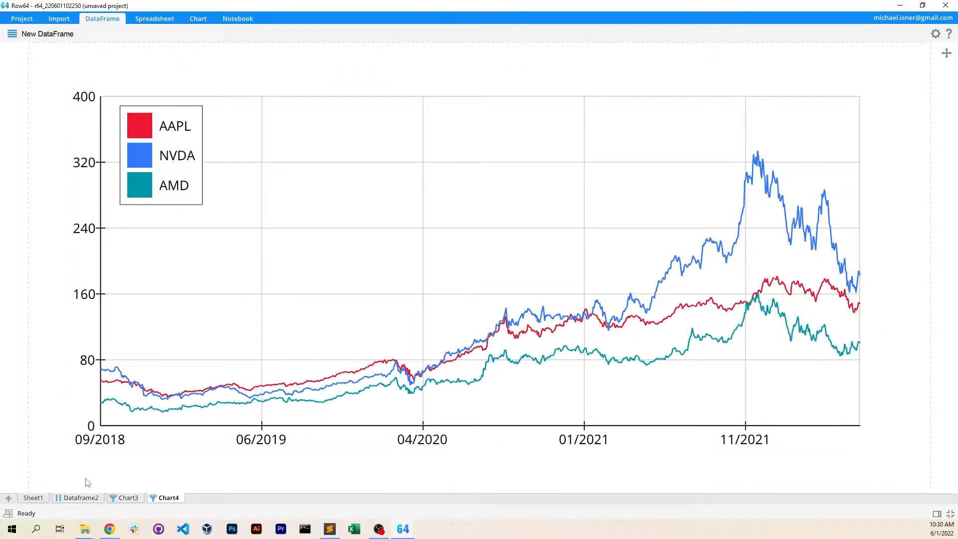
click(81, 497)
click(199, 33)
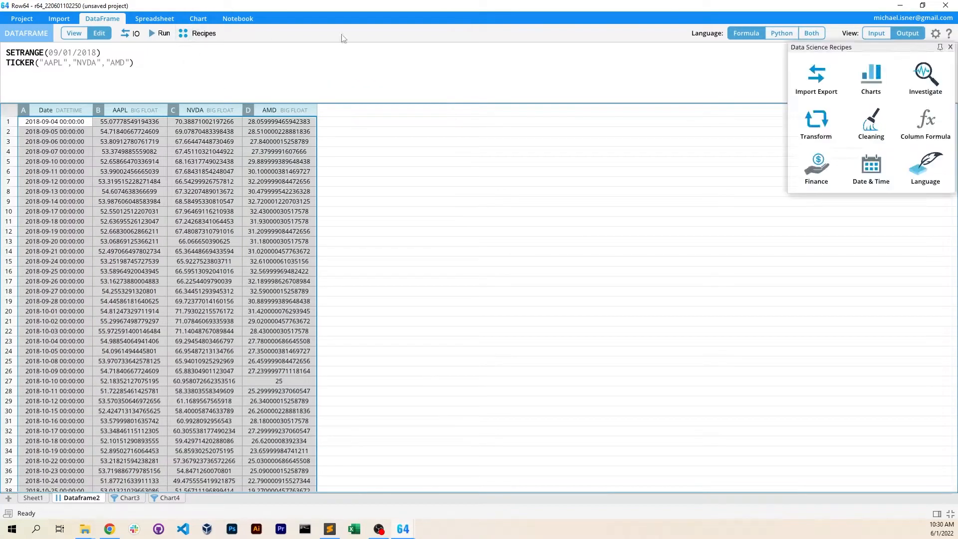
click(818, 166)
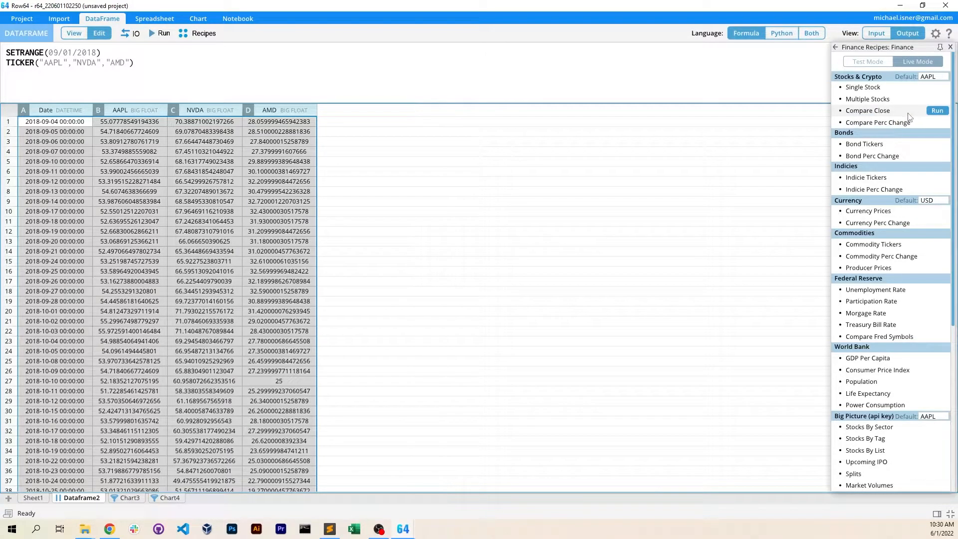
drag(80, 65, 121, 67)
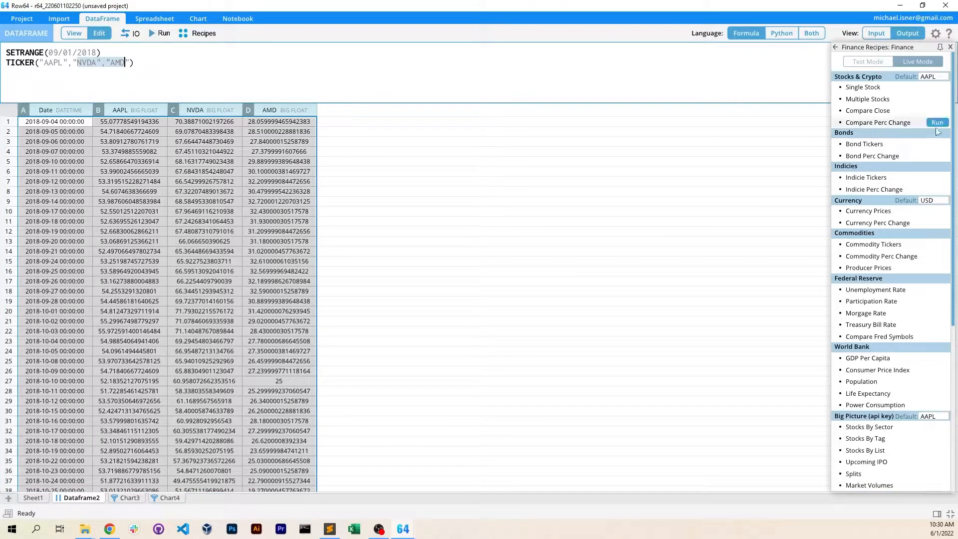
click(888, 123)
drag(65, 68, 98, 67)
click(176, 69)
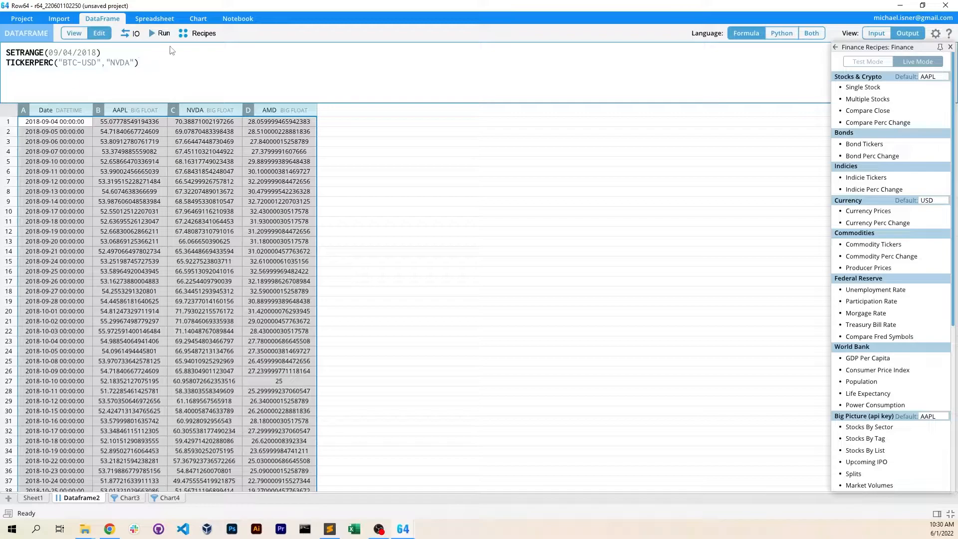
Enlarge the script text, change TICKERPERC to TICKER for BTC-USD and NVDA, and run the script
scroll(170, 47, up, 5)
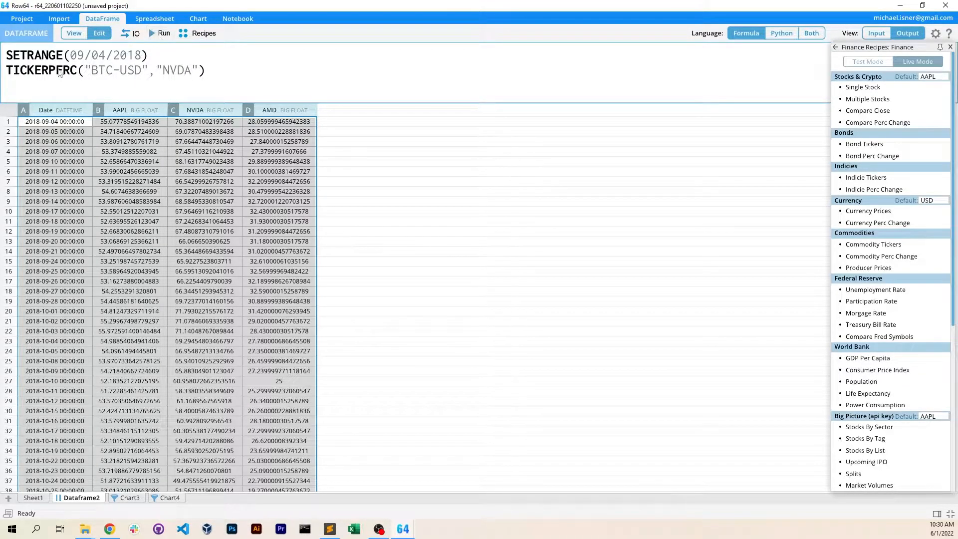
drag(51, 73, 78, 73)
key(BackSpace)
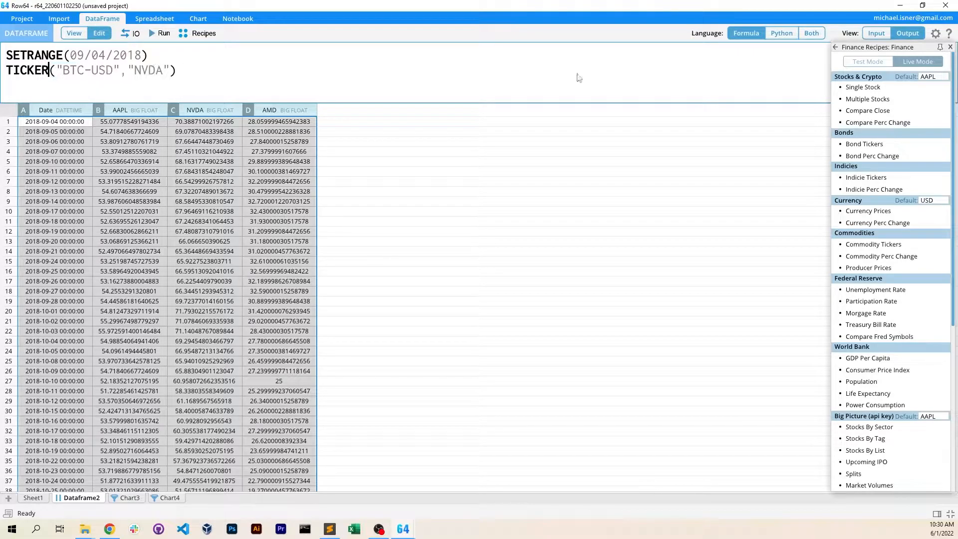
mouse_move(884, 111)
click(160, 33)
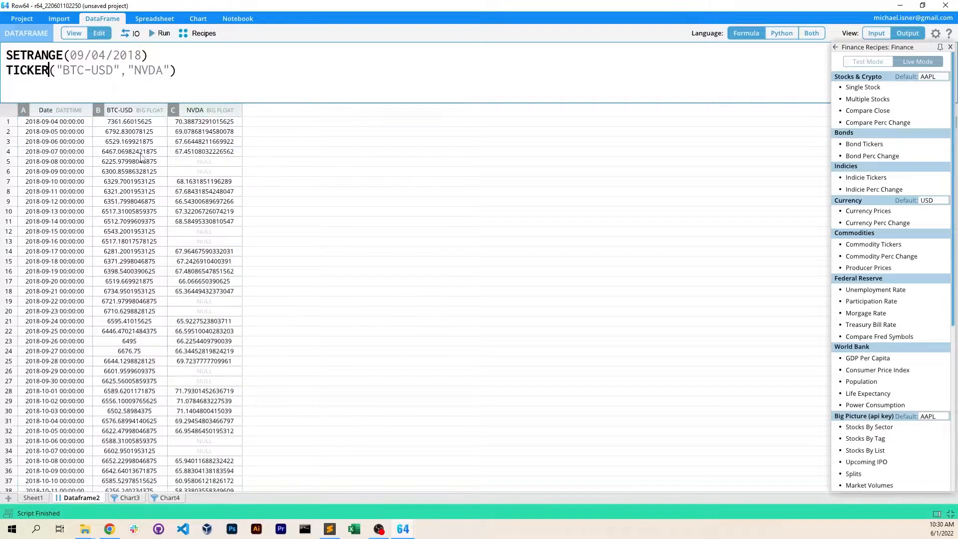
Create a line chart from the Date, BTC-USD and NVDA columns
drag(43, 111, 200, 111)
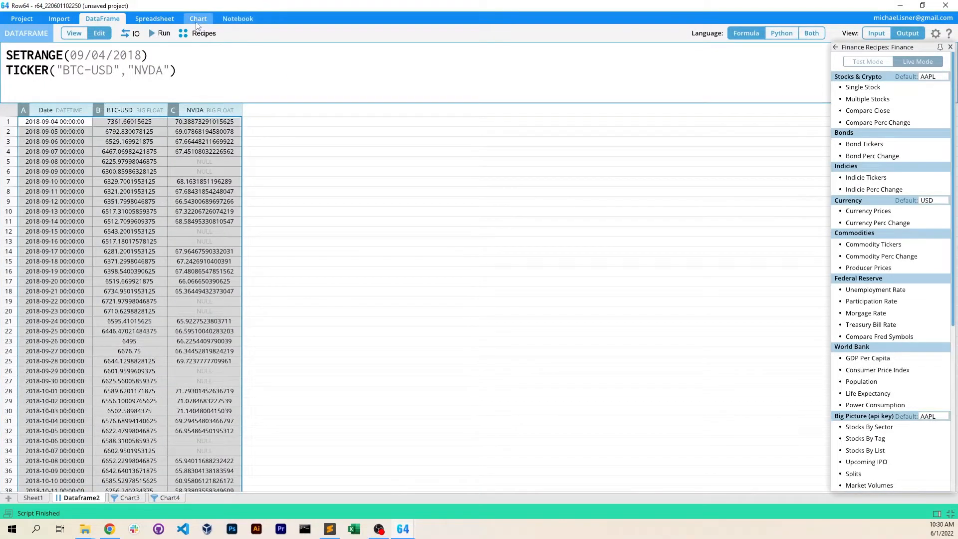
click(198, 20)
click(105, 34)
click(209, 370)
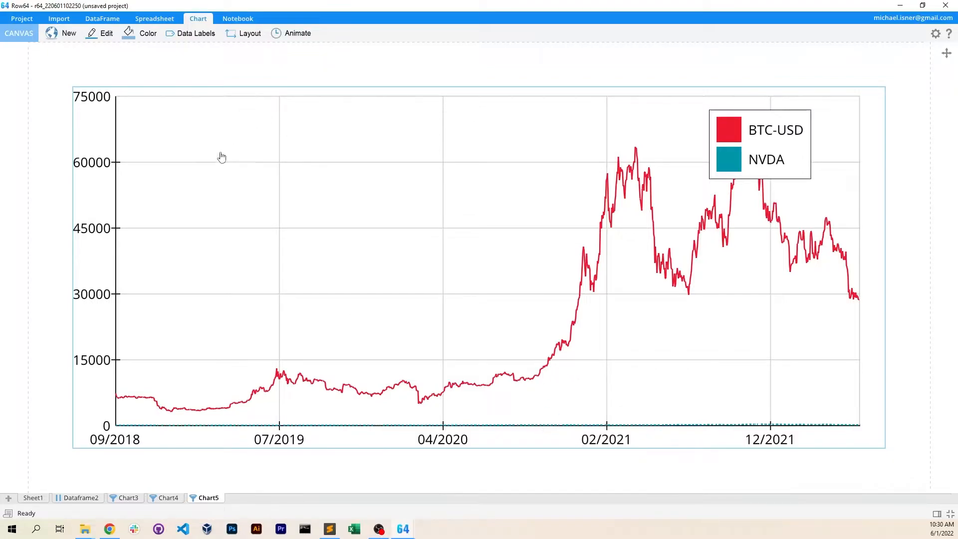
Return to Dataframe2 and run the Compare Perc Change finance recipe for BTC-USD and NVDA
click(82, 498)
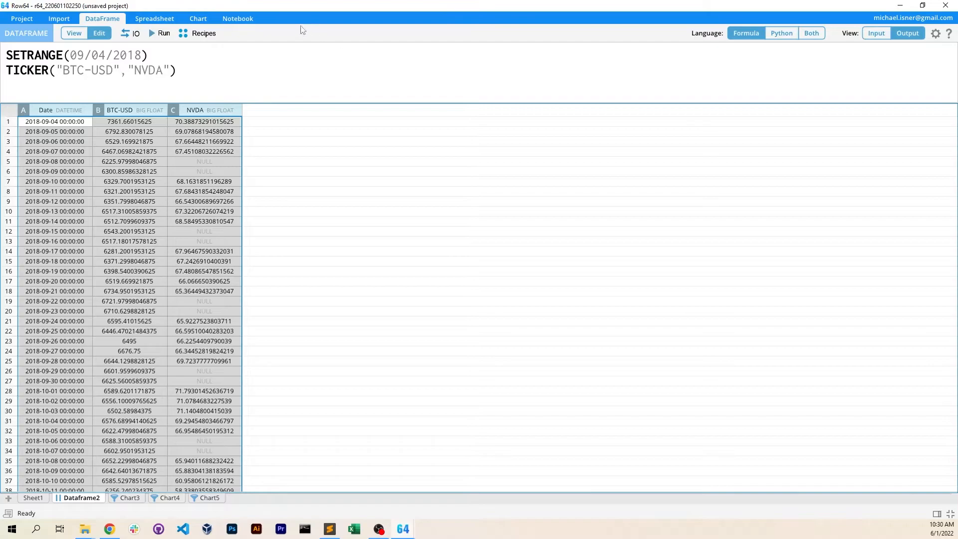
click(199, 33)
click(816, 129)
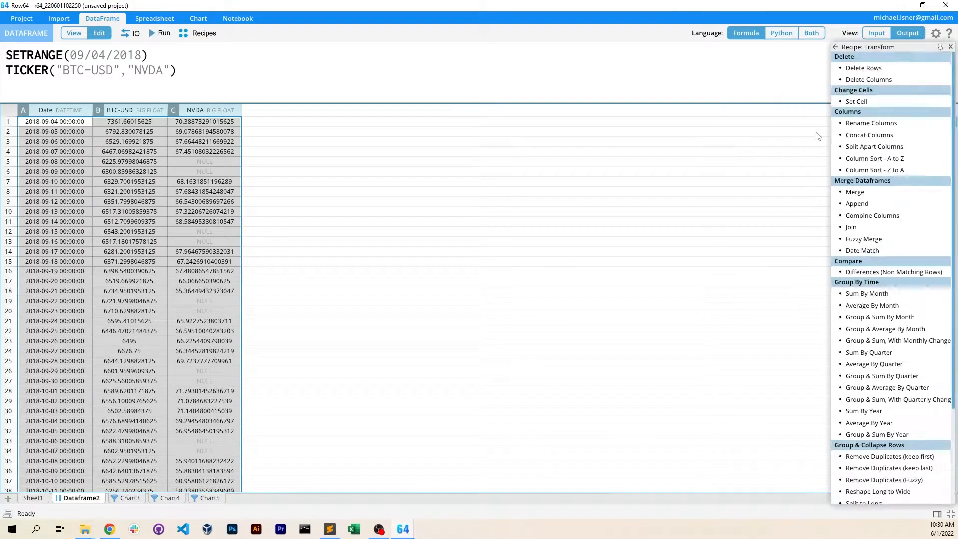
click(836, 48)
click(815, 176)
click(937, 122)
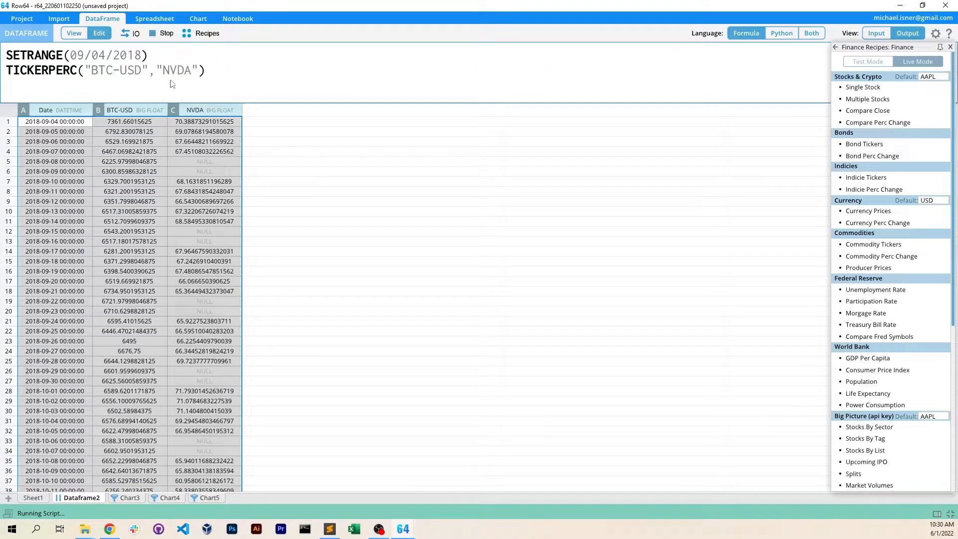
Create a line chart from the Date, BTC-USD_Perc and NVDA_Perc columns and move its legend to the plot's upper-left corner
click(63, 110)
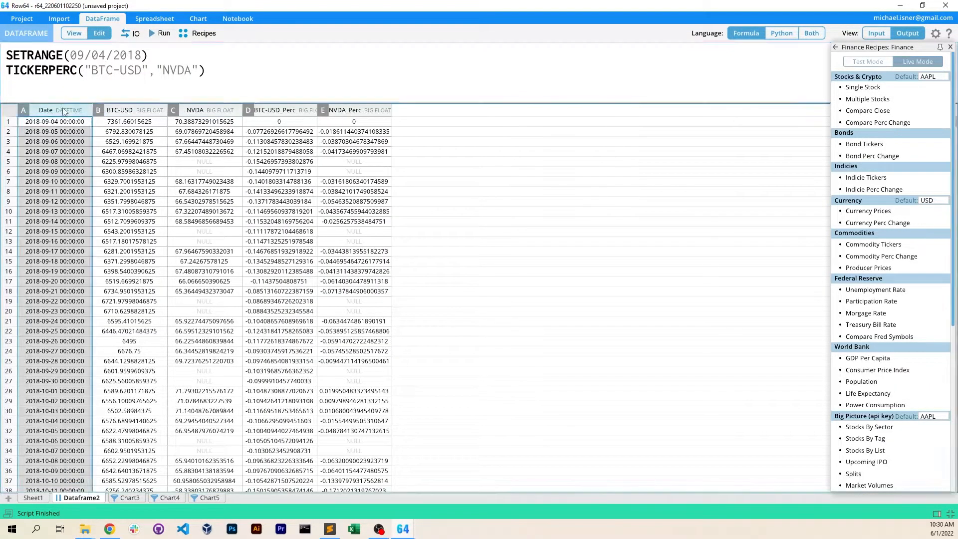
ctrl+drag(281, 109, 386, 104)
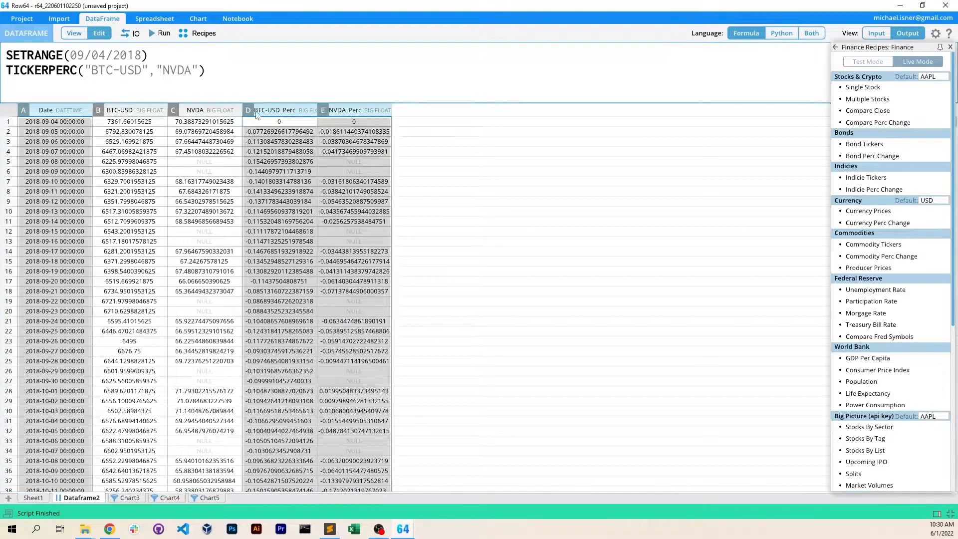
click(198, 19)
click(94, 33)
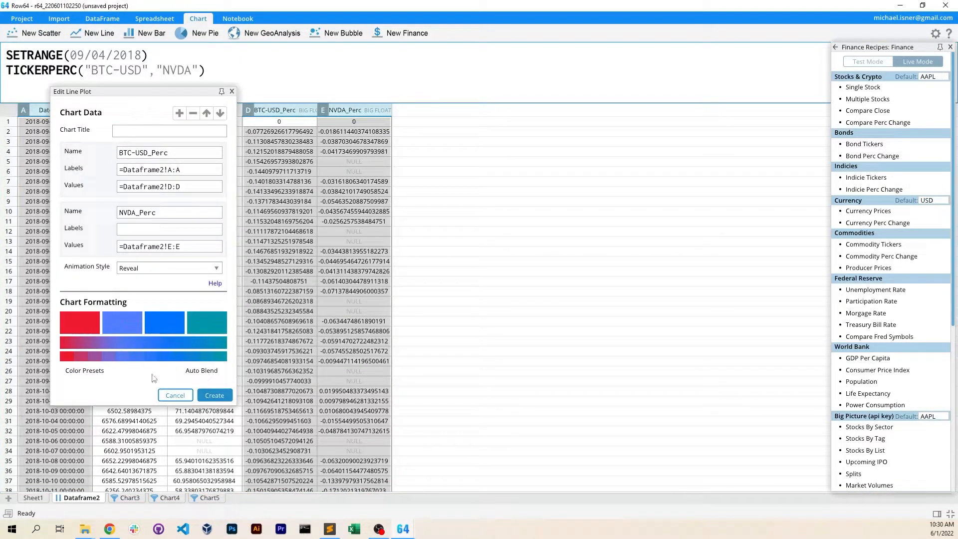
click(215, 395)
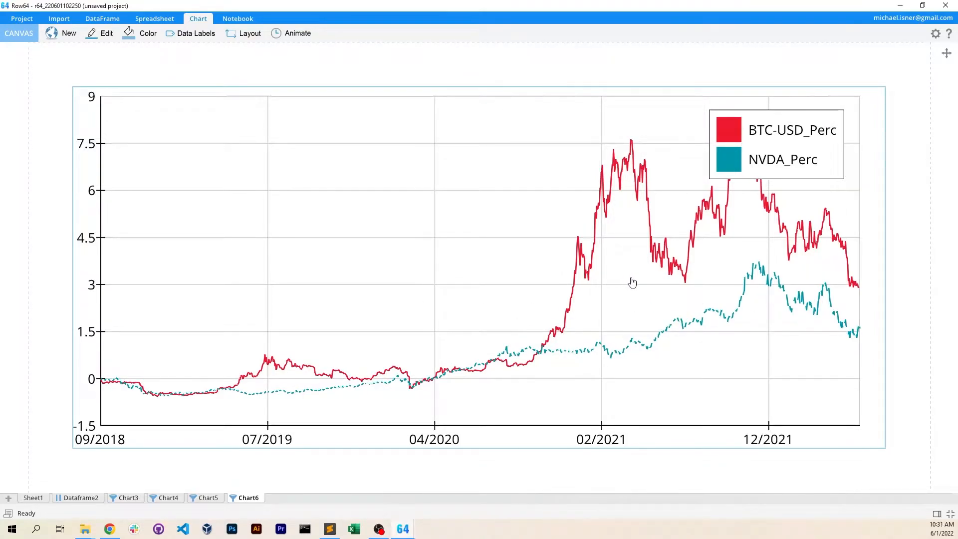
drag(775, 127, 186, 131)
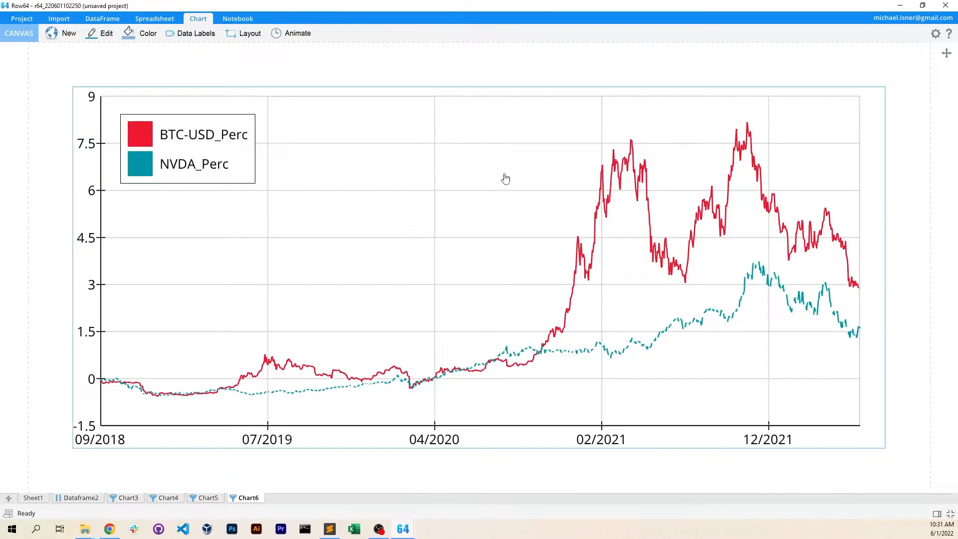
Return to Dataframe2, load the Indicie Tickers finance recipe into the formula script without running it, and enlarge the script area
click(81, 497)
click(198, 33)
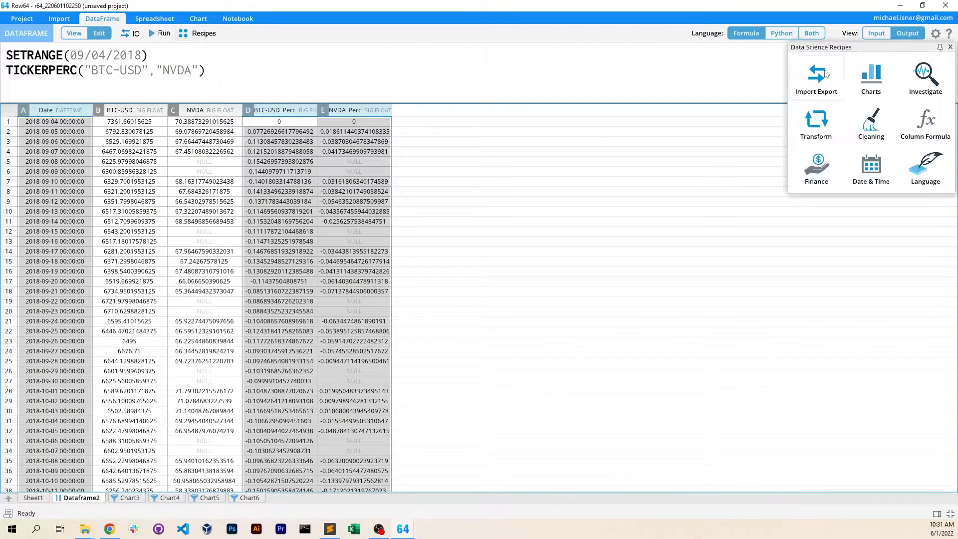
click(752, 212)
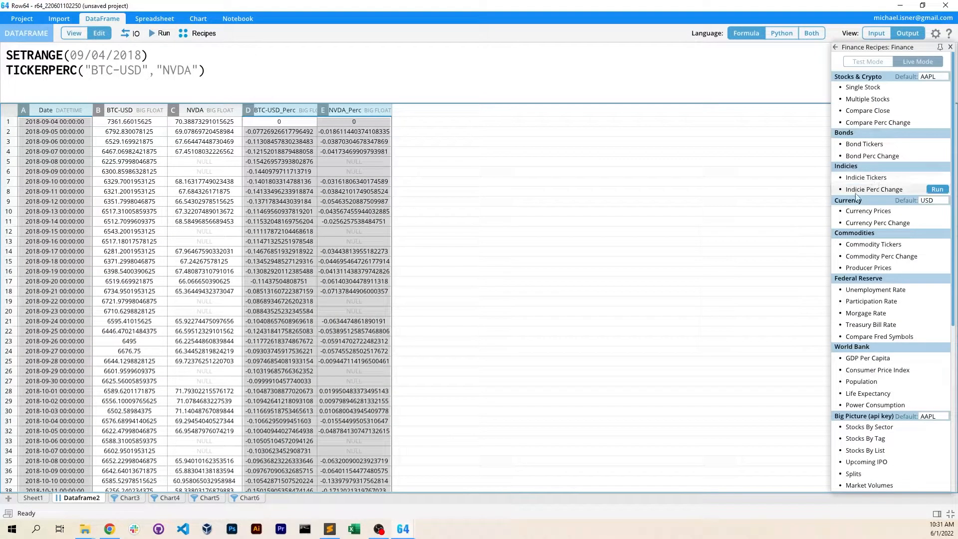
click(892, 180)
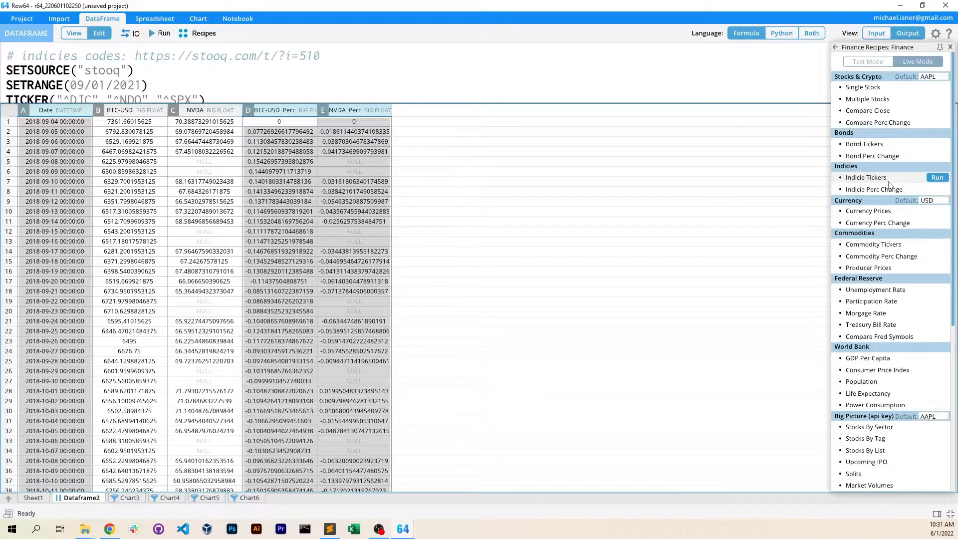
drag(380, 103, 376, 172)
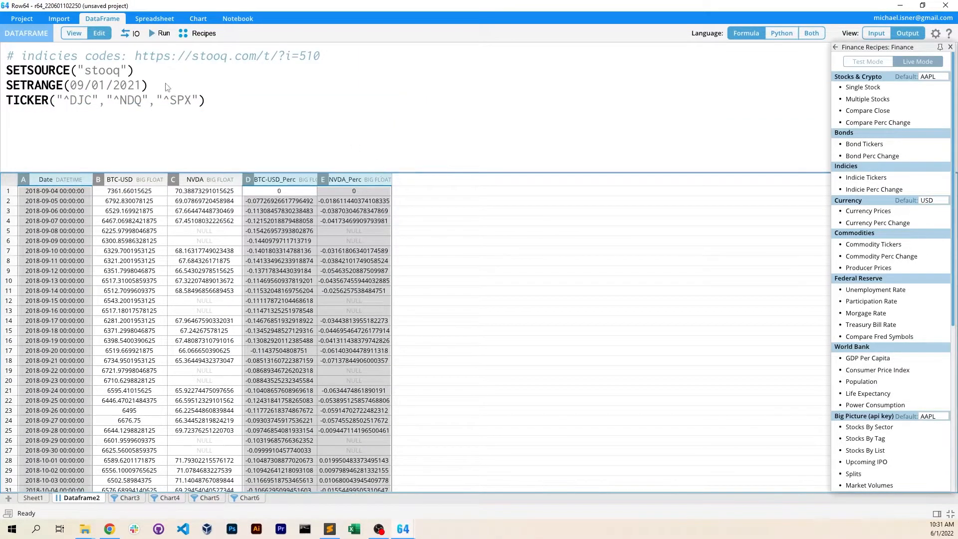
Copy the Stooq index codes address from the script comment and open it in the web browser
drag(19, 56, 195, 56)
click(293, 55)
drag(320, 56, 353, 57)
key(ctrl+c)
click(224, 67)
click(383, 72)
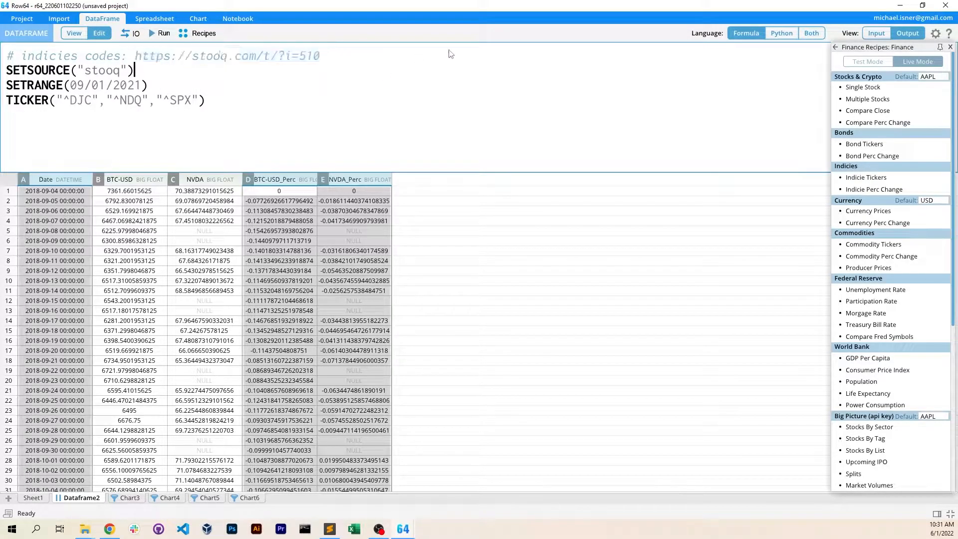
drag(957, 30, 433, 77)
click(425, 92)
key(ctrl+v)
key(Return)
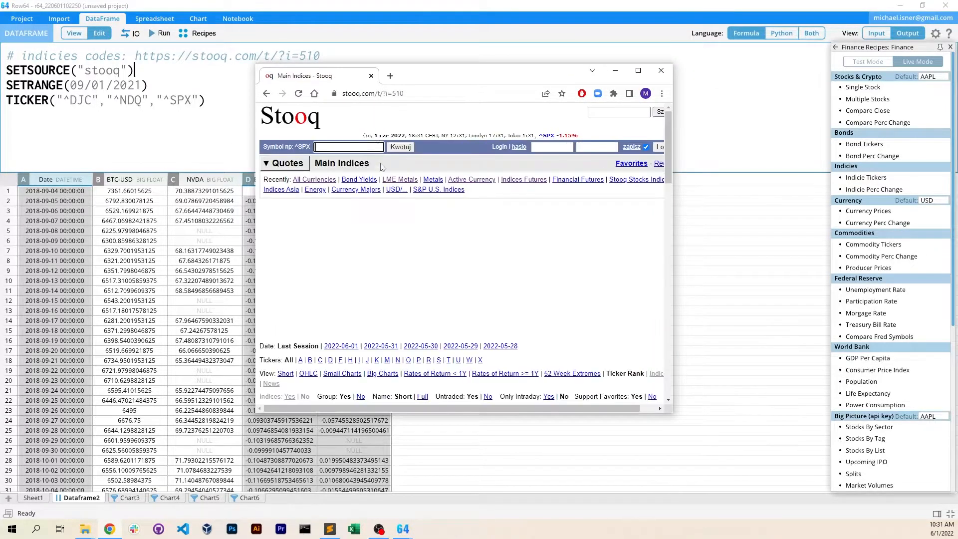
Examine the index symbols listed on the Stooq Main Indices page, then return to the dataframe in Row64
scroll(327, 253, down, 10)
scroll(327, 253, up, 8)
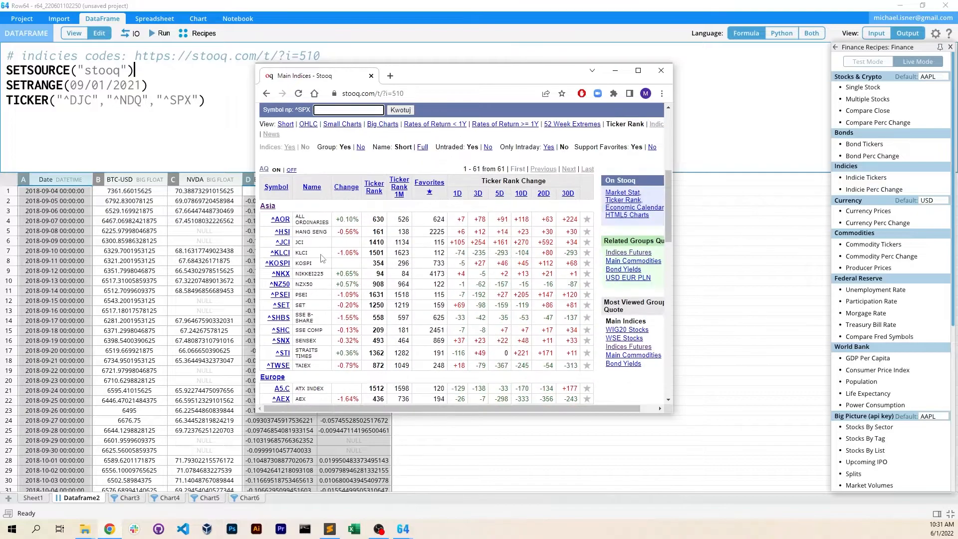
scroll(323, 254, down, 4)
drag(454, 70, 957, 180)
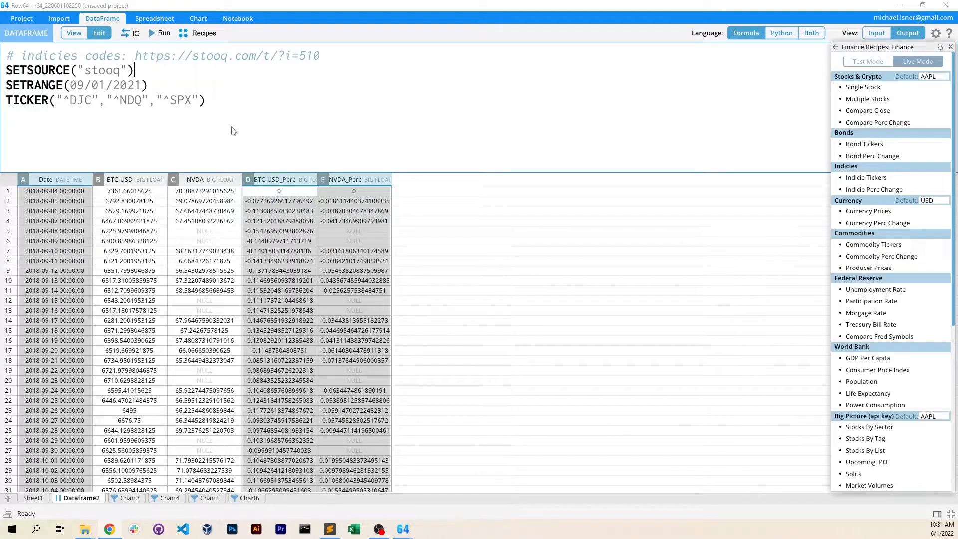
click(275, 213)
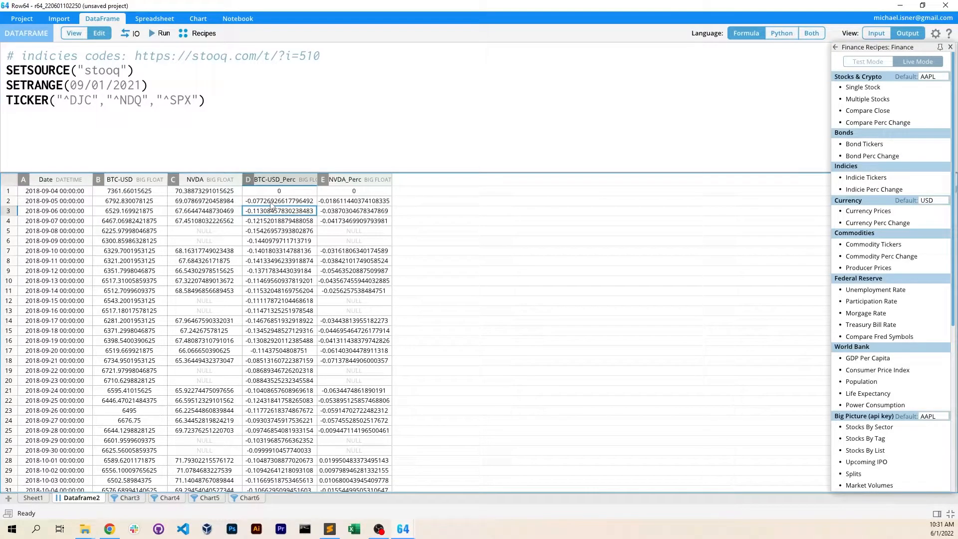
Show the formula and Python code side by side in an enlarged script area and compare the DataReader call with the formula lines
click(801, 34)
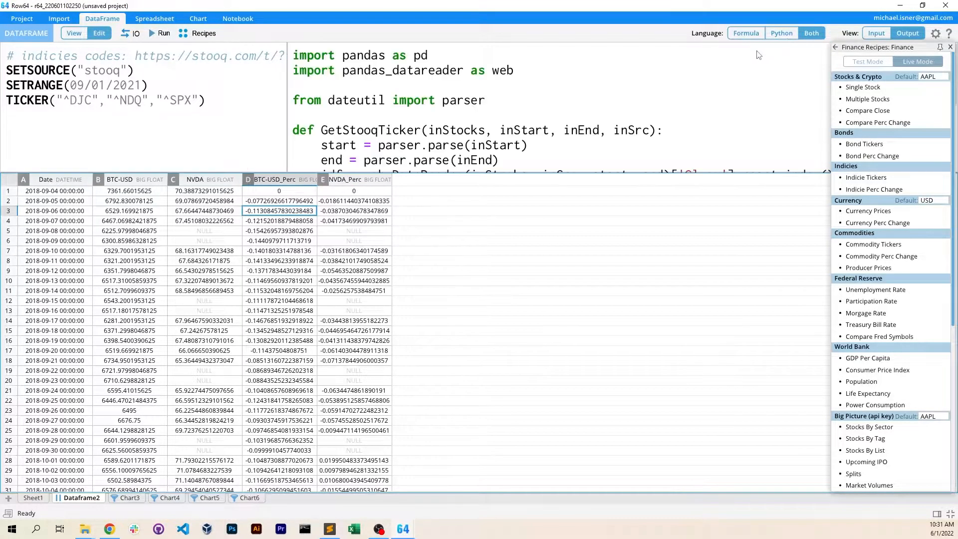
drag(645, 172, 597, 341)
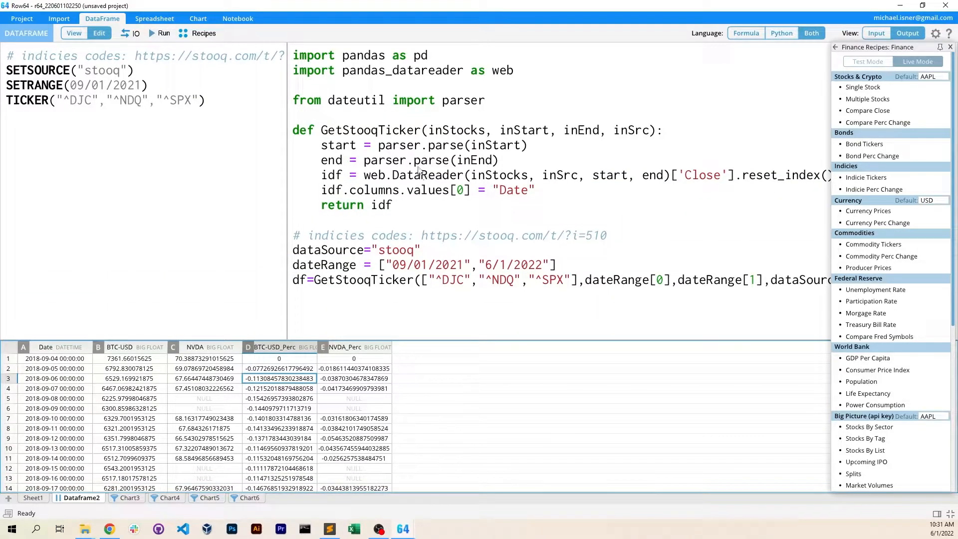
drag(366, 177, 466, 178)
click(437, 178)
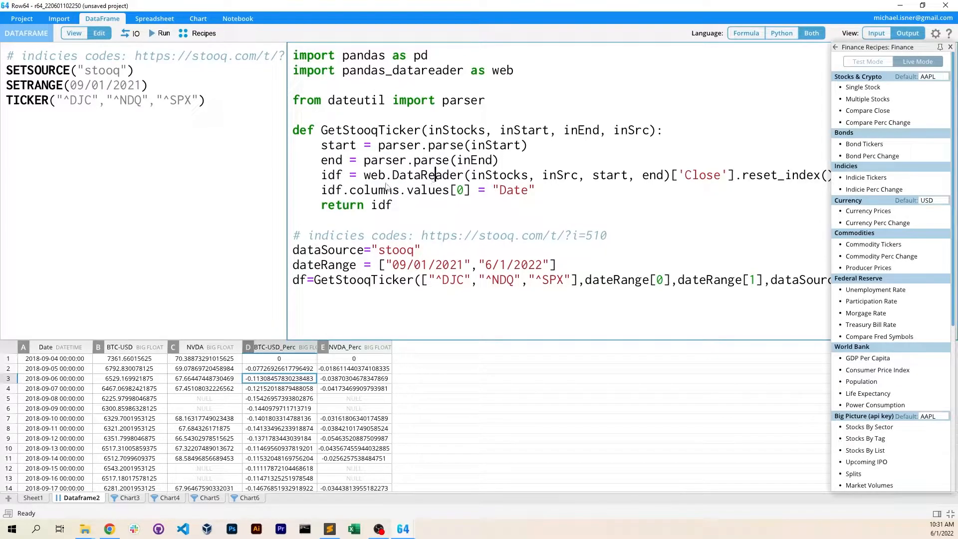
drag(228, 107, 204, 105)
click(19, 70)
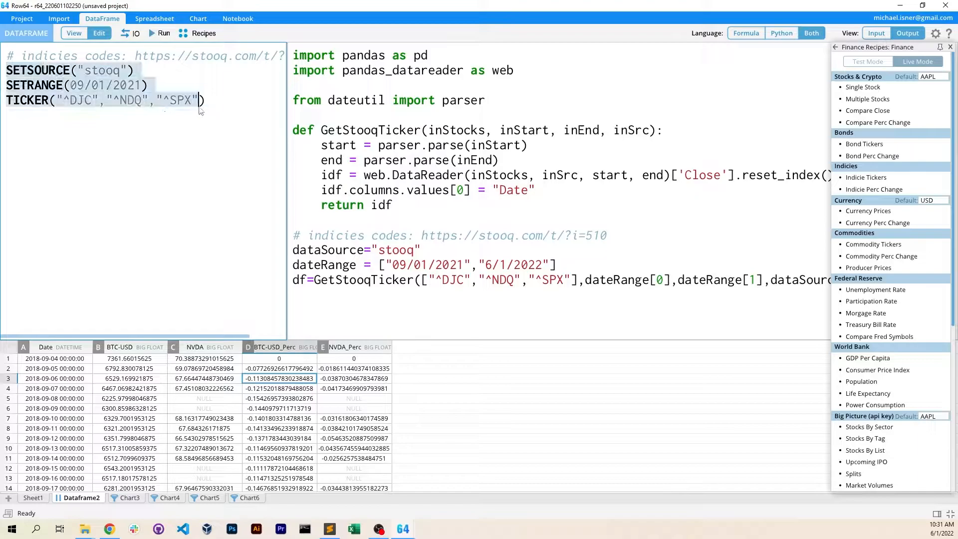
click(206, 102)
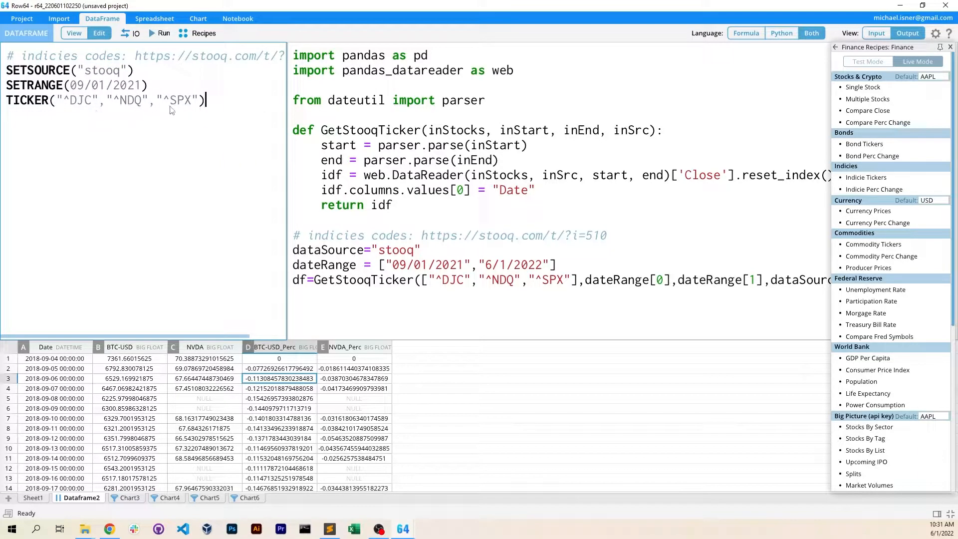
Remove "^SPX" from the TICKER formula, keeping "^DJC" and "^NDQ"
drag(159, 104, 200, 104)
key(BackSpace)
key(BackSpace)
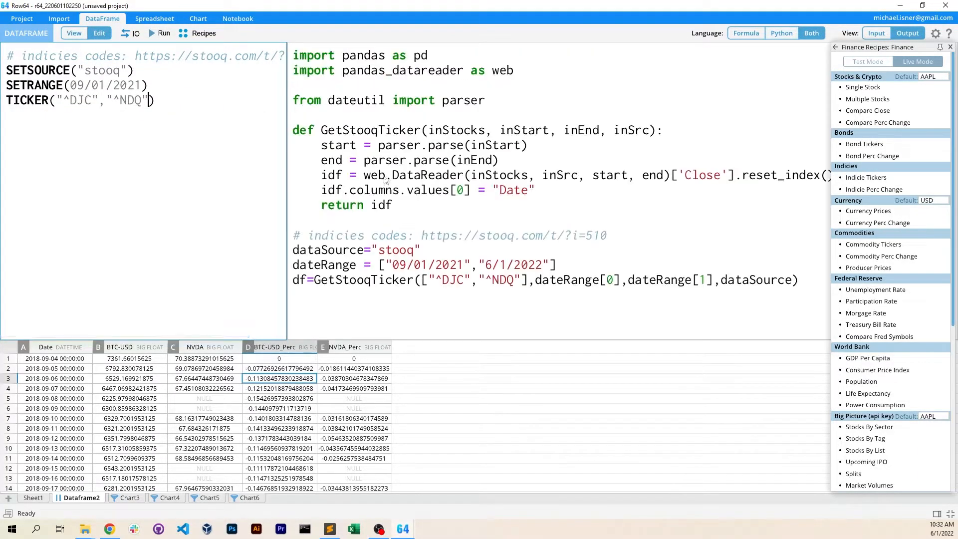
Show only the formula script in a smaller script area and run the Federal Reserve Unemployment Rate recipe
click(741, 39)
drag(508, 341, 507, 188)
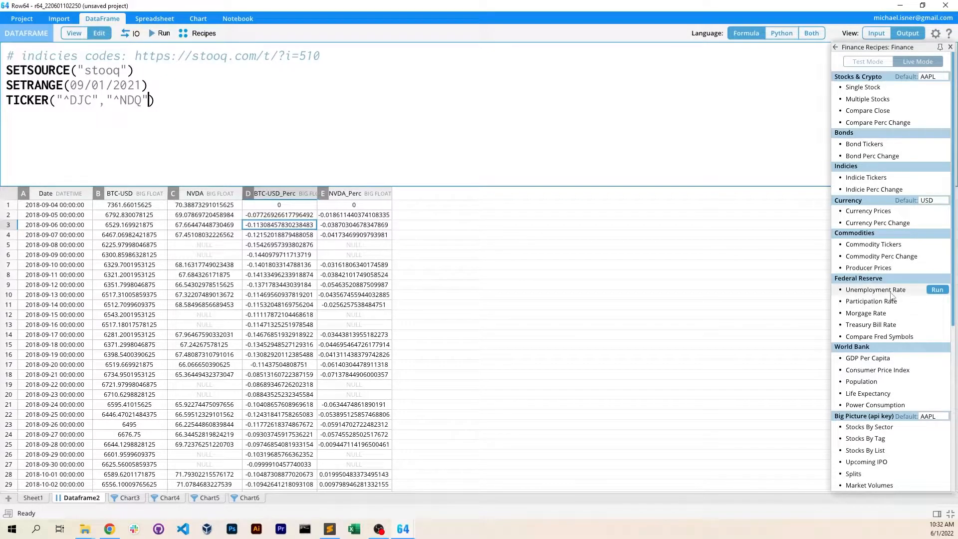
click(937, 290)
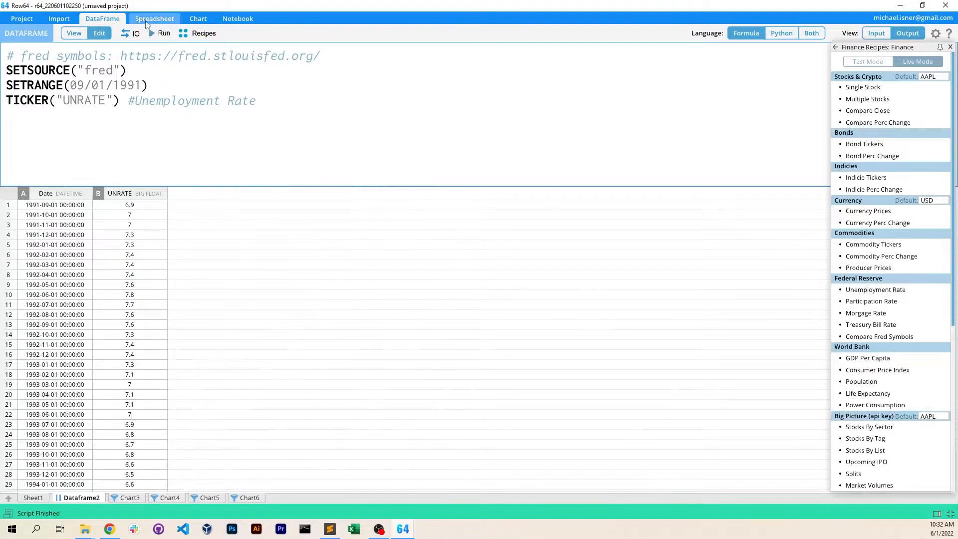
Create a line chart from the Date and UNRATE columns and move its legend to the plot's upper-left corner
drag(58, 198, 249, 189)
click(198, 18)
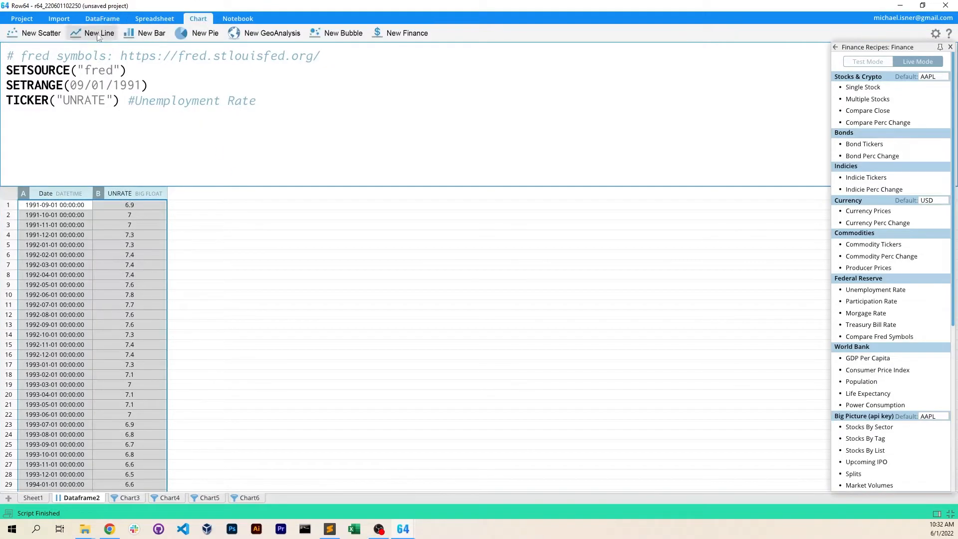
click(78, 39)
click(218, 398)
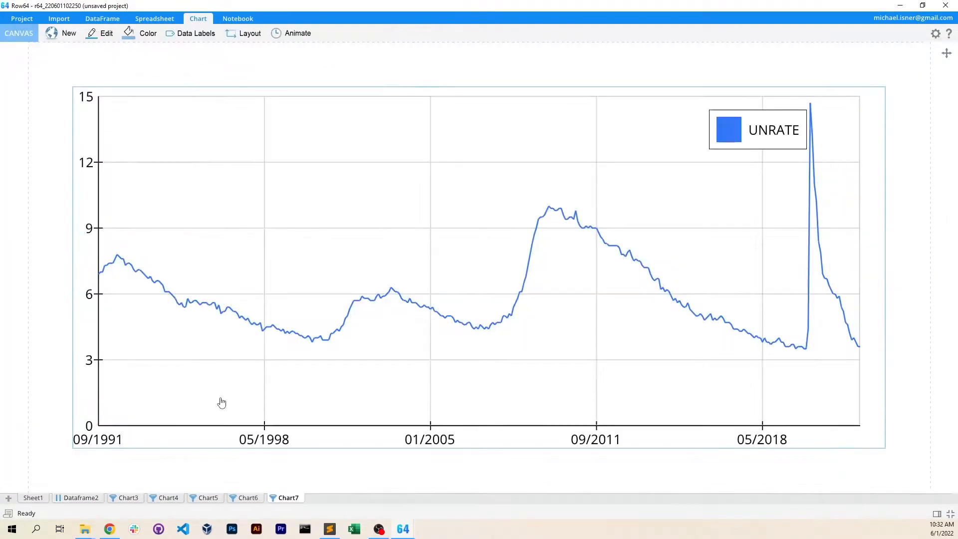
drag(746, 137, 145, 137)
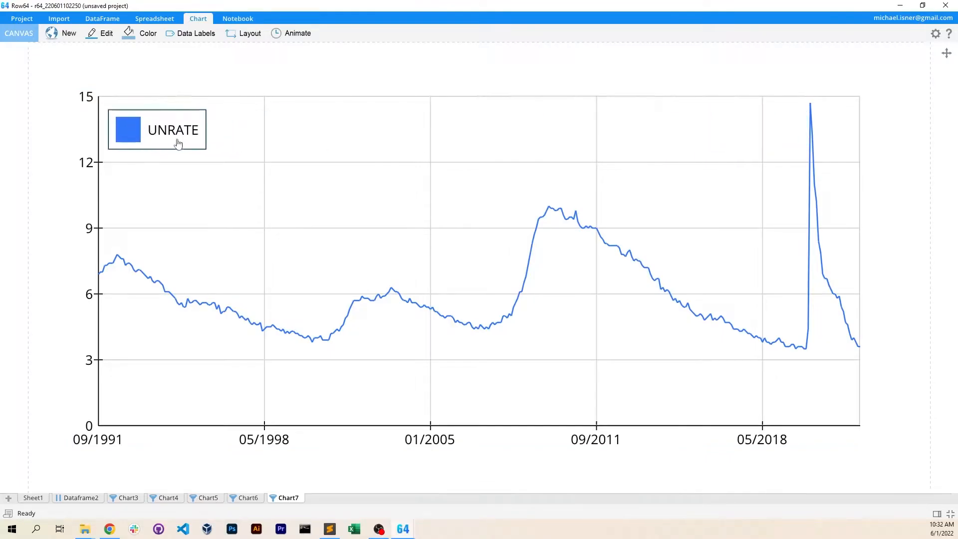
click(258, 479)
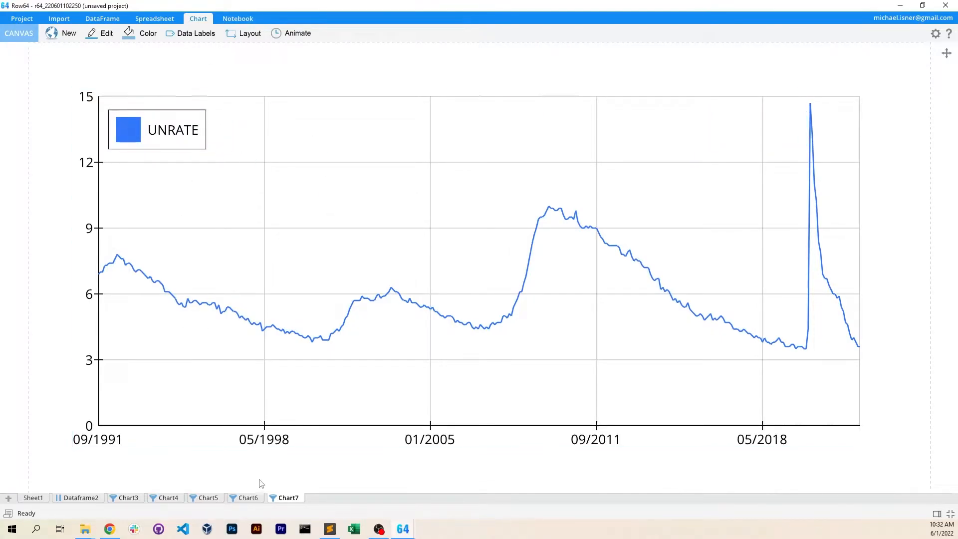
Return to Dataframe2, copy the FRED symbols address from the script comment and open it in the web browser
click(90, 498)
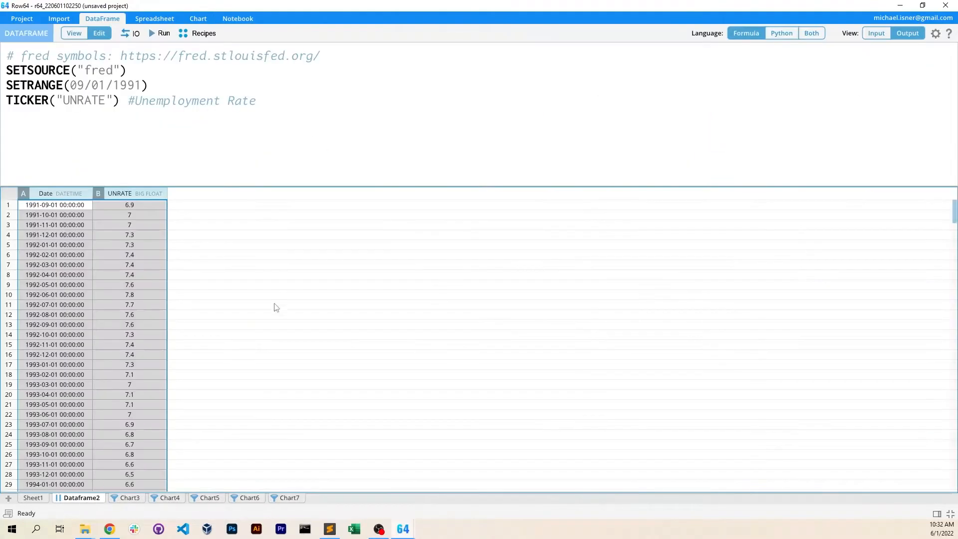
click(148, 266)
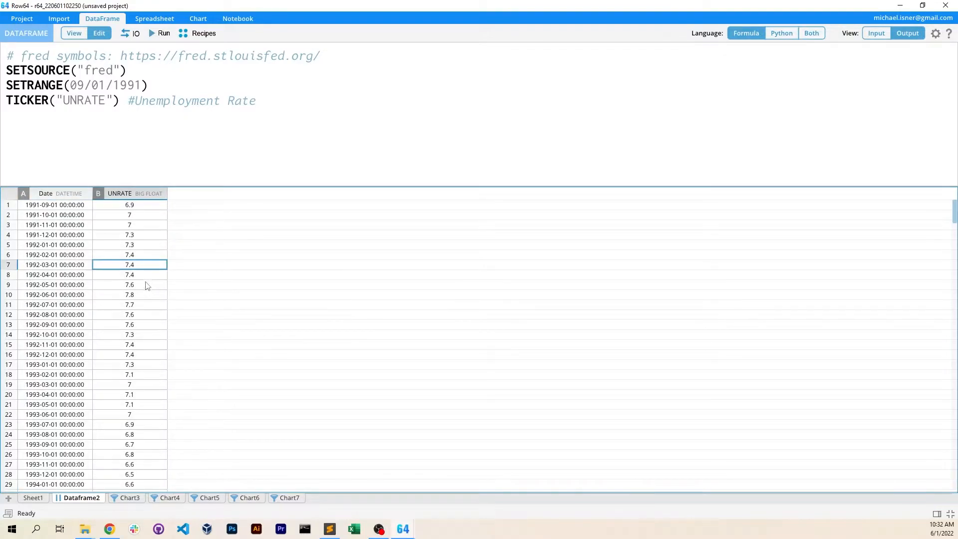
drag(67, 244, 144, 277)
click(138, 235)
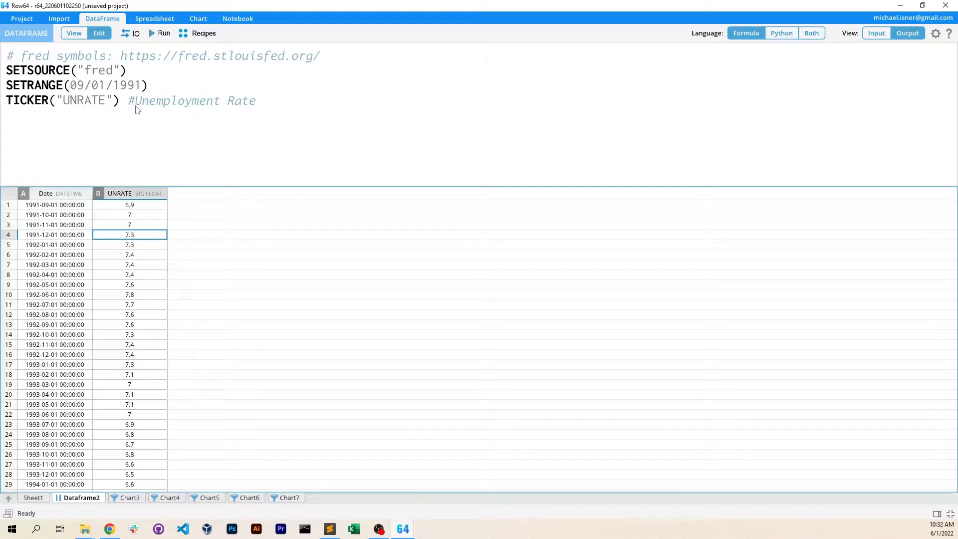
drag(122, 56, 502, 69)
click(135, 71)
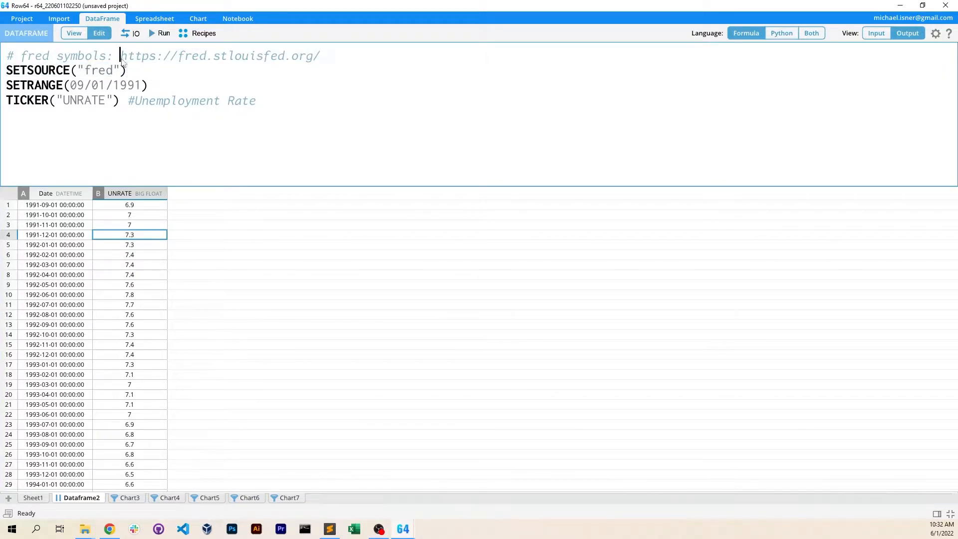
drag(122, 59, 371, 54)
key(ctrl+c)
drag(957, 150, 388, 136)
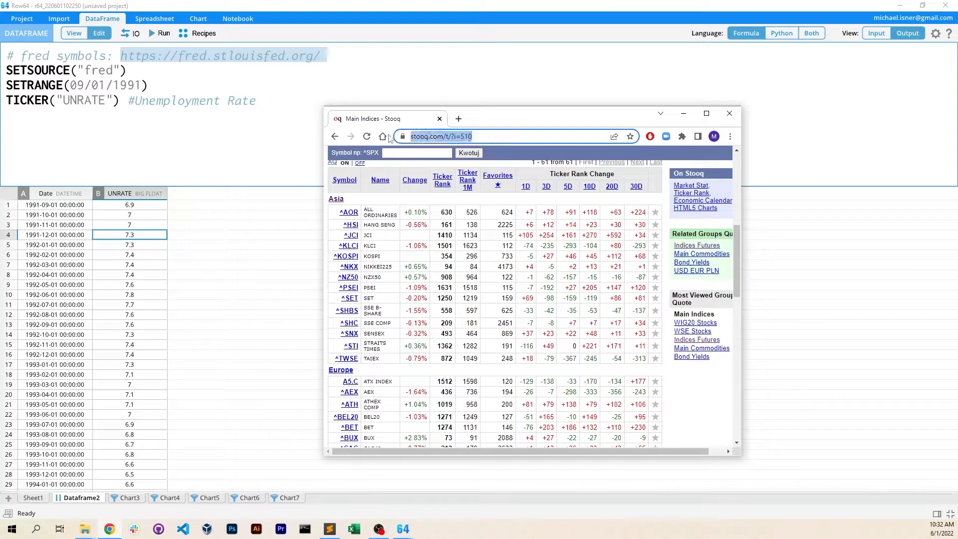
key(ctrl+v)
key(Return)
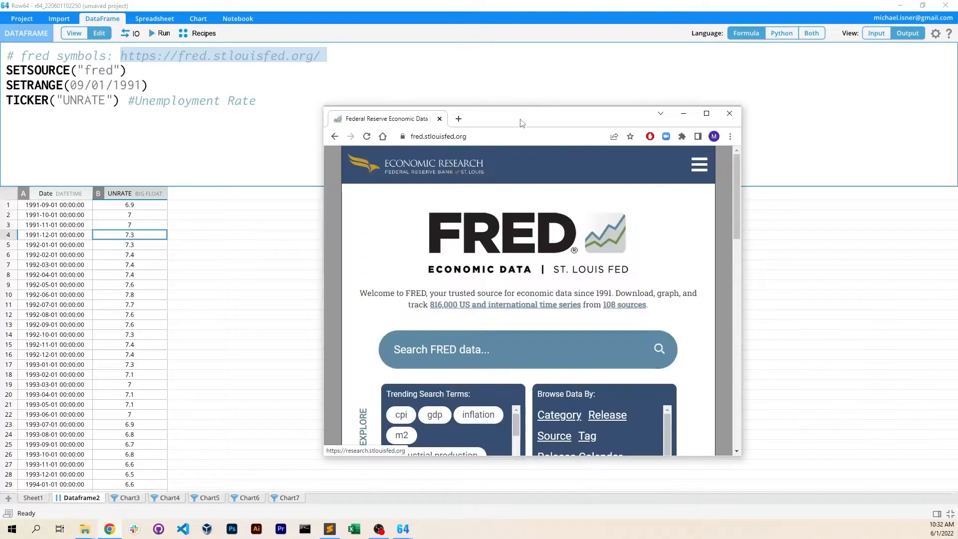
Enlarge the browser window, search FRED for the trending term interest rate and open the Federal Funds Effective Rate series
drag(520, 122, 478, 47)
drag(698, 382, 816, 465)
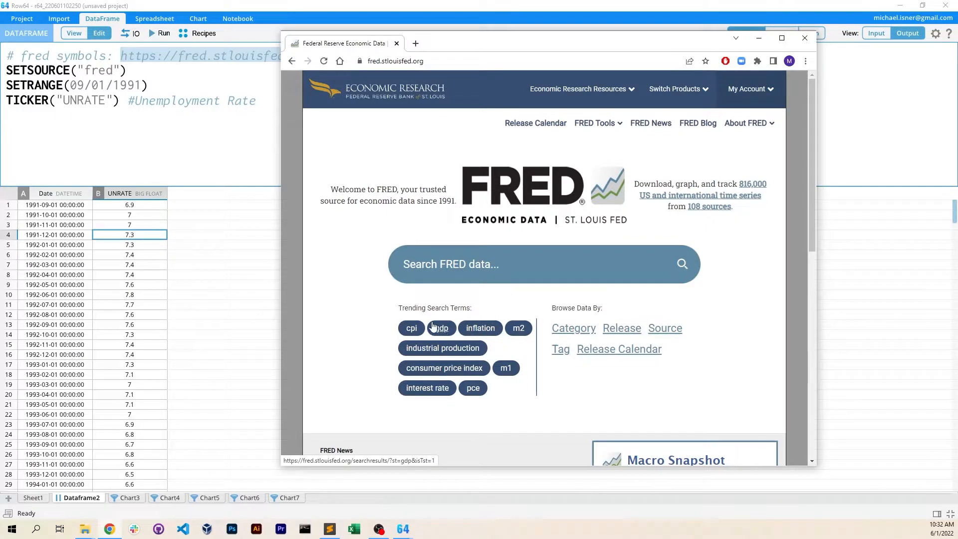
click(433, 393)
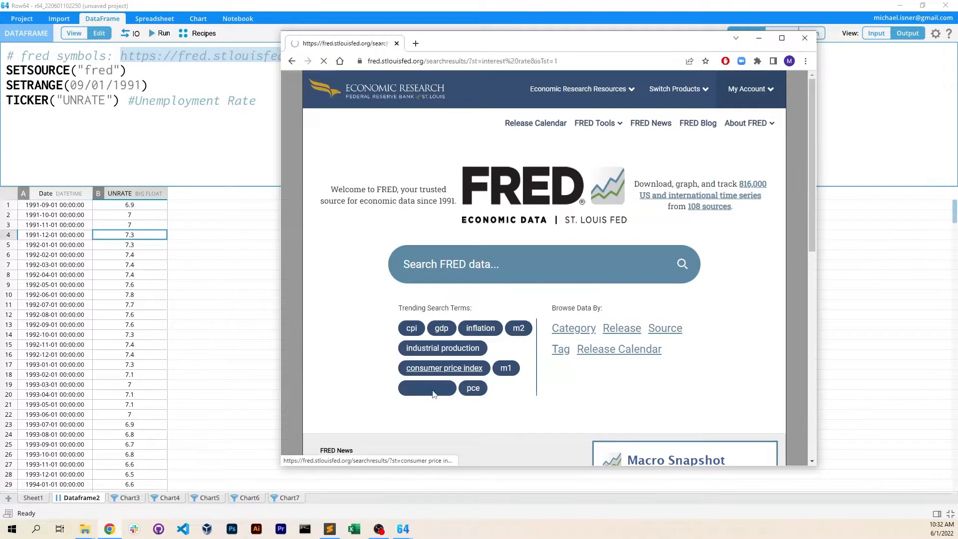
click(500, 252)
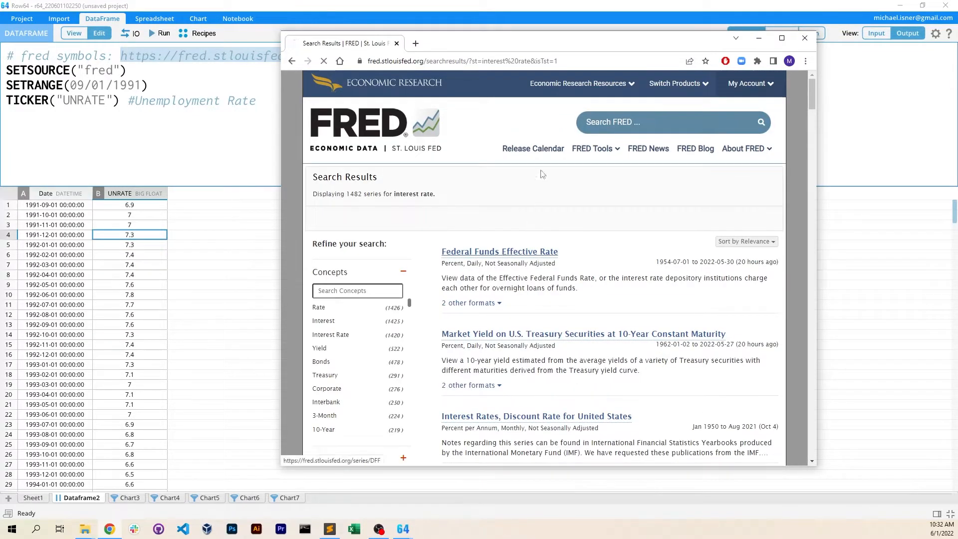
Copy the DFF symbol from the FRED series page, replace UNRATE with it in the script's TICKER line and run the script
double_click(481, 198)
key(ctrl+c)
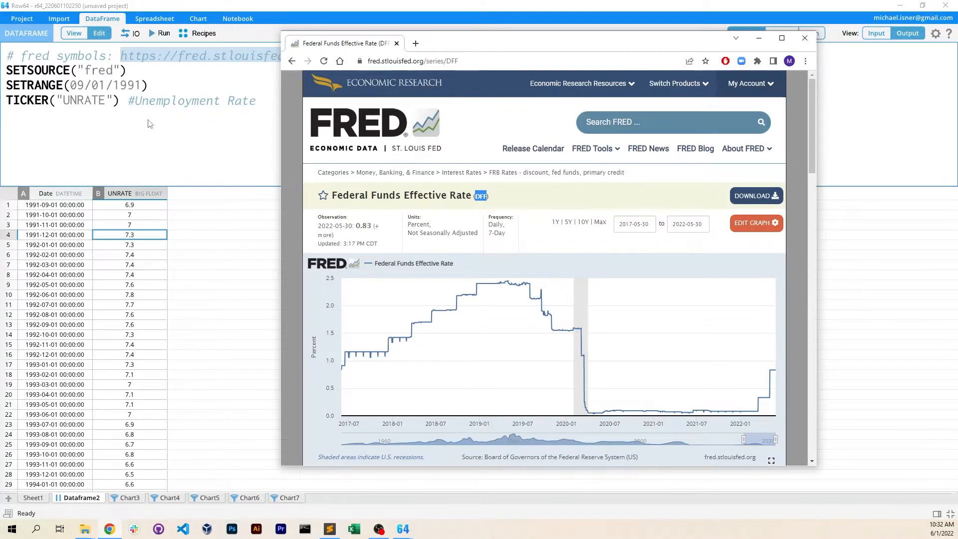
click(62, 103)
drag(62, 102, 105, 102)
key(ctrl+v)
click(160, 33)
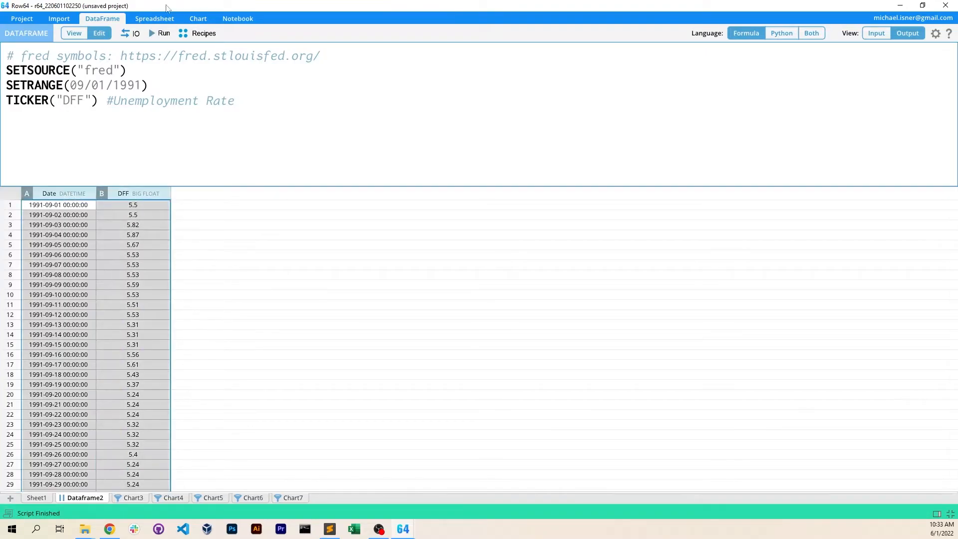
Create a line chart from the Date and DFF columns
click(198, 18)
click(95, 33)
click(215, 395)
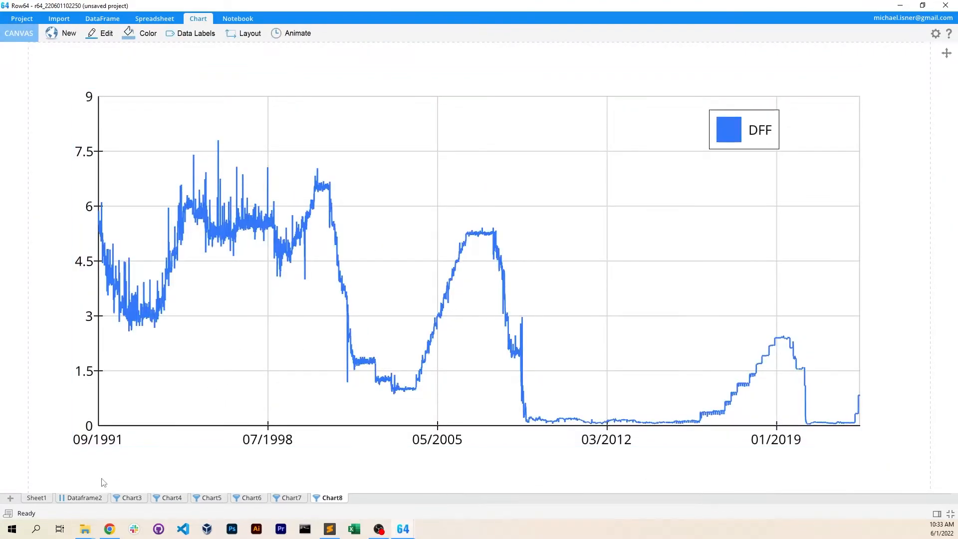
Return to Dataframe2 and run the World Bank GDP Per Capita finance recipe
click(85, 497)
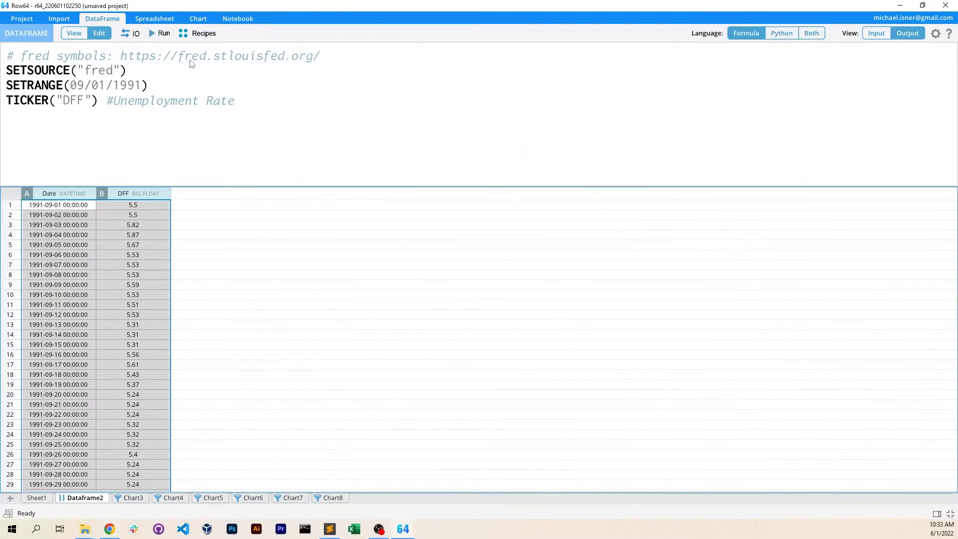
click(198, 33)
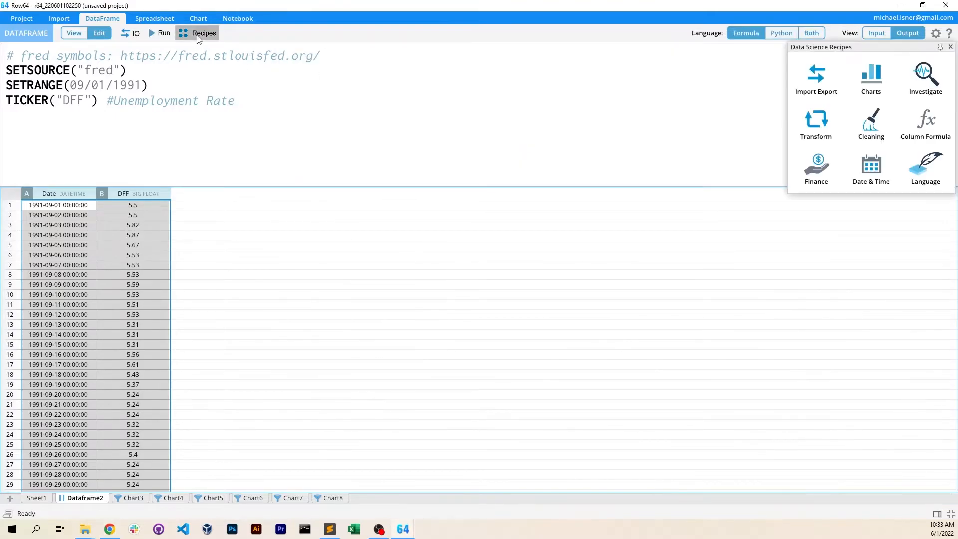
click(814, 167)
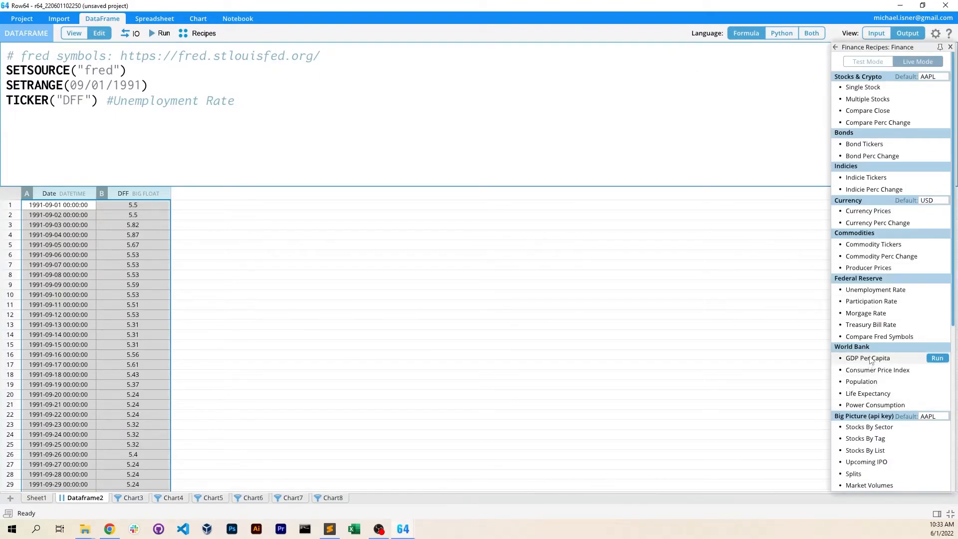
mouse_move(881, 365)
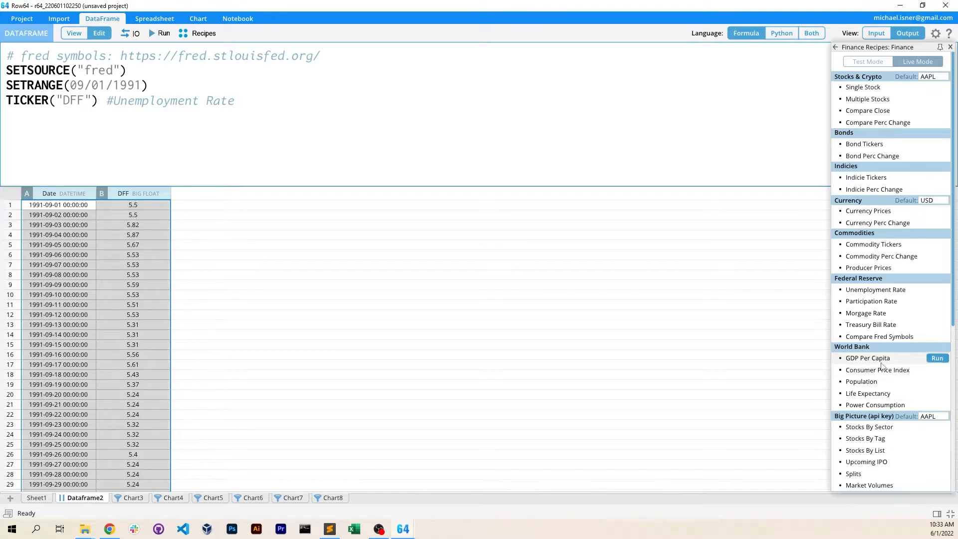
click(934, 359)
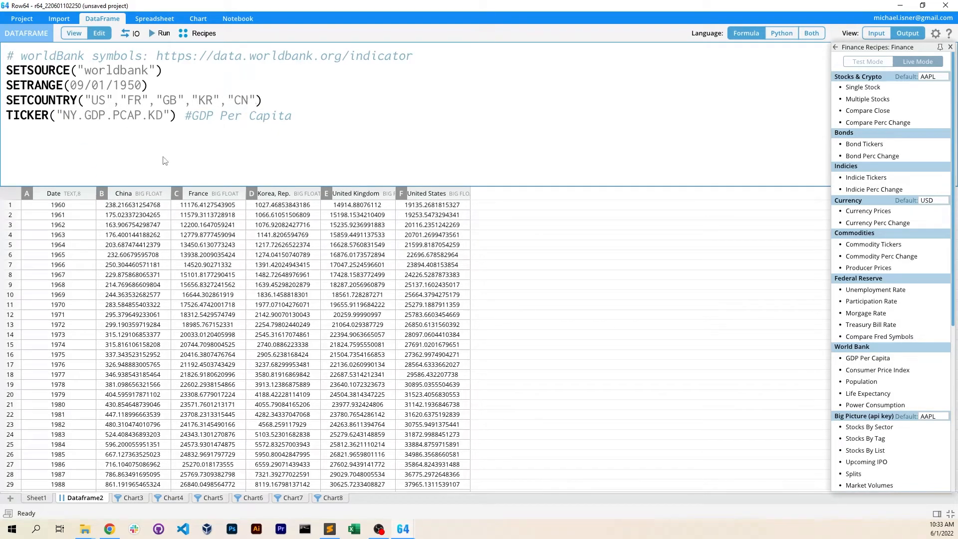
Create a line chart from the Date column and all five country columns, and move its legend to the plot's upper-left corner
drag(53, 191, 430, 192)
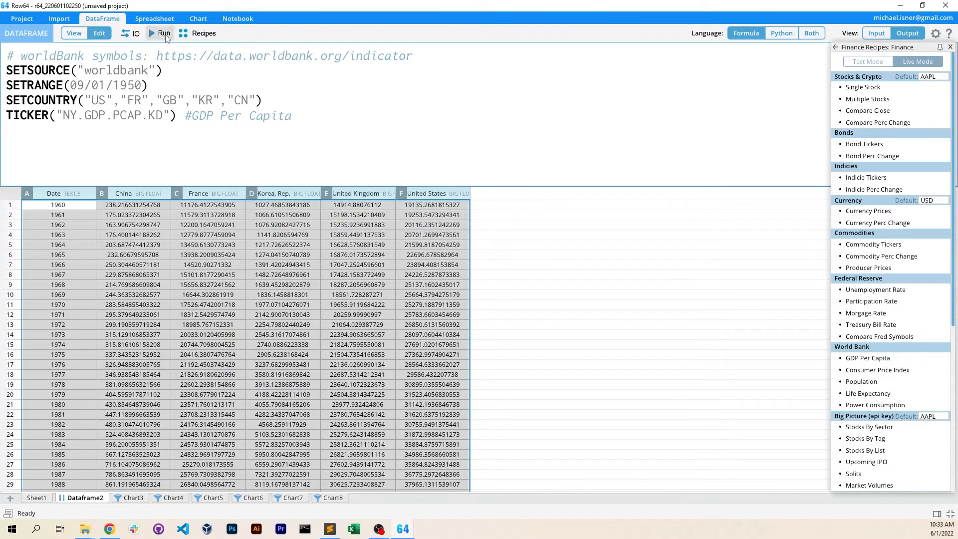
click(198, 19)
click(94, 32)
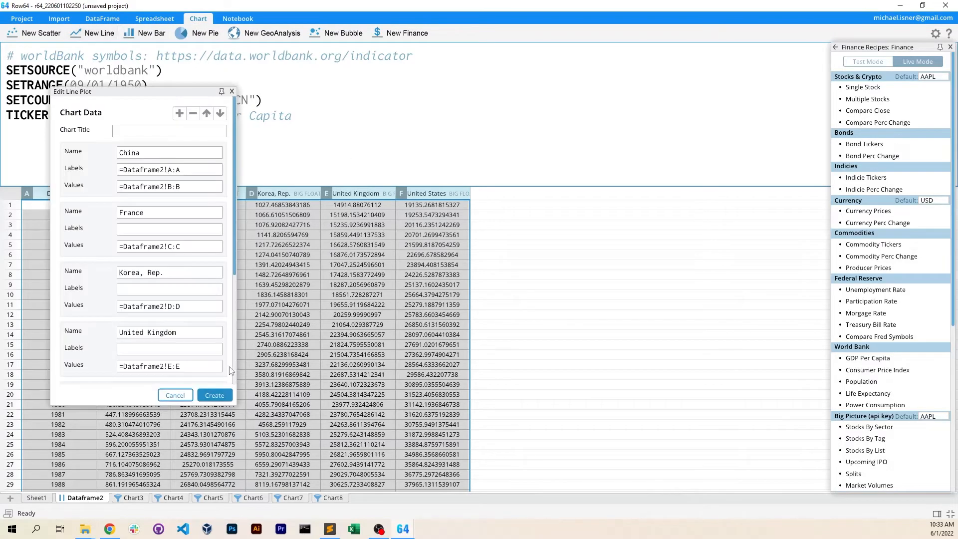
click(222, 395)
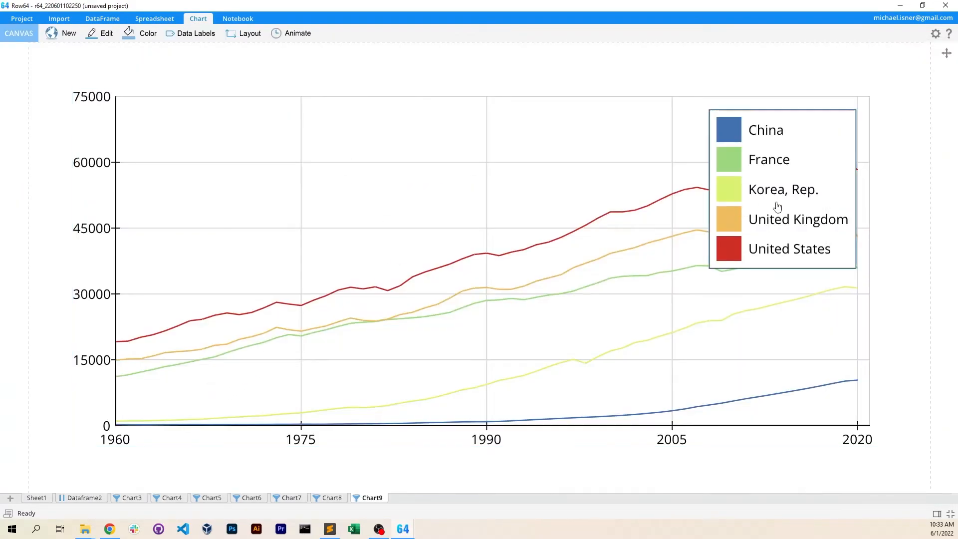
drag(778, 207, 264, 193)
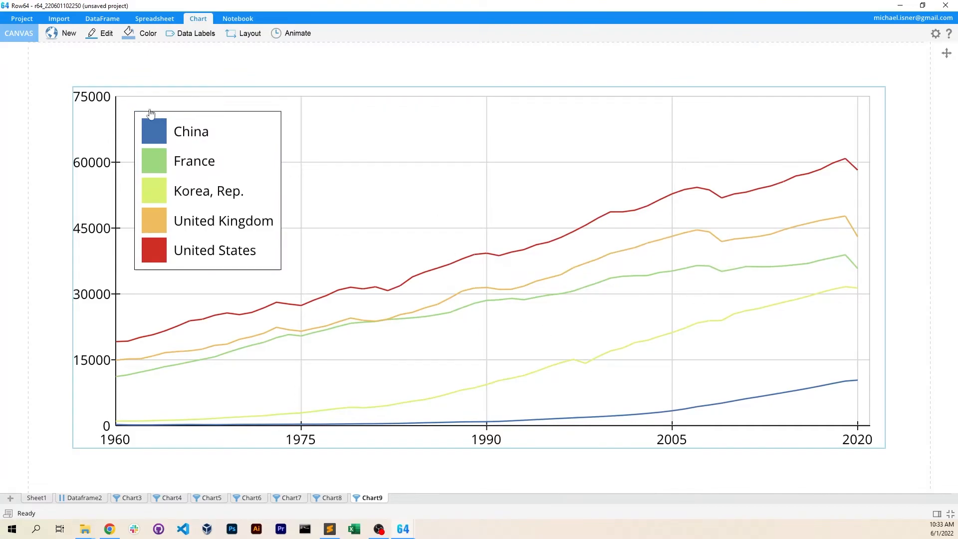
Return to Dataframe2 and remove "CN" from the SETCOUNTRY line of the World Bank script
click(77, 501)
click(251, 103)
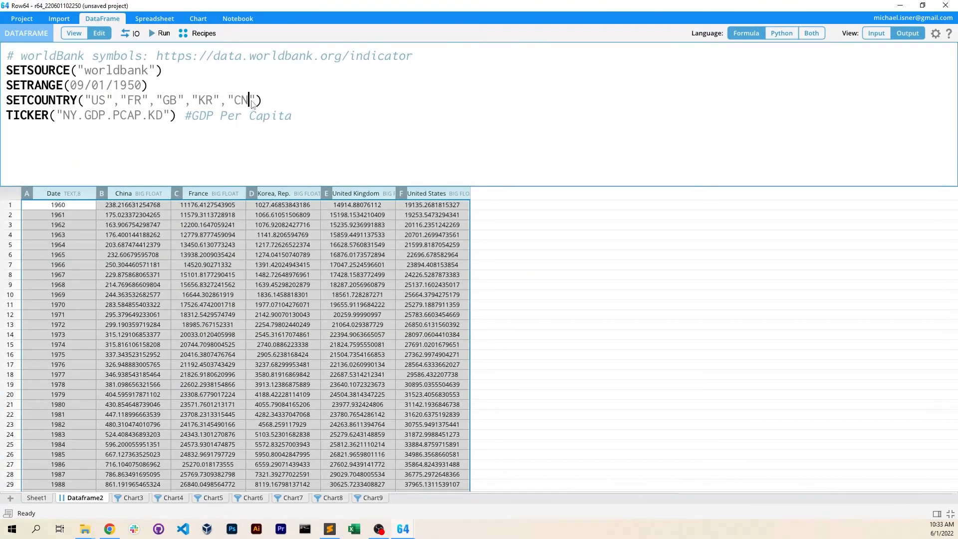
key(BackSpace)
key(BackSpace)
key(BackSpace)
key(BackSpace)
key(BackSpace)
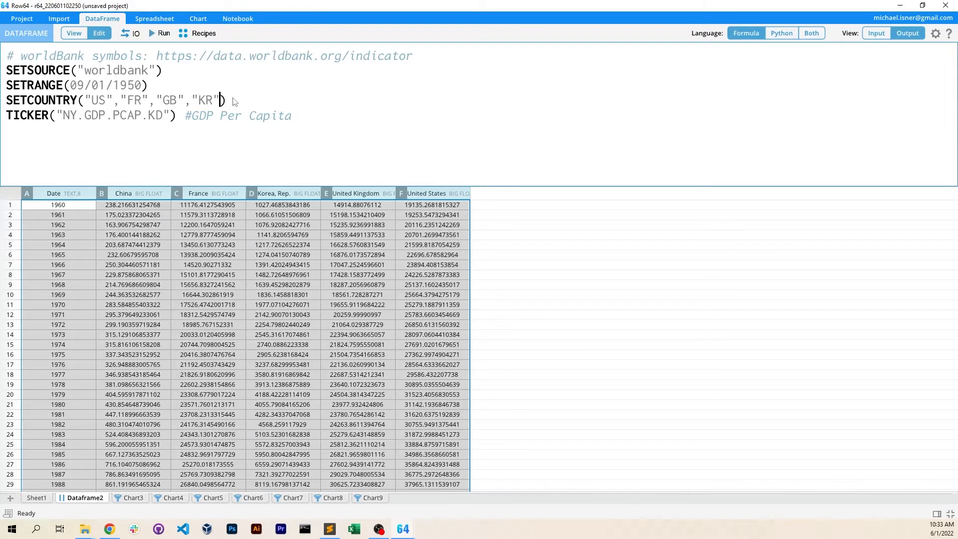